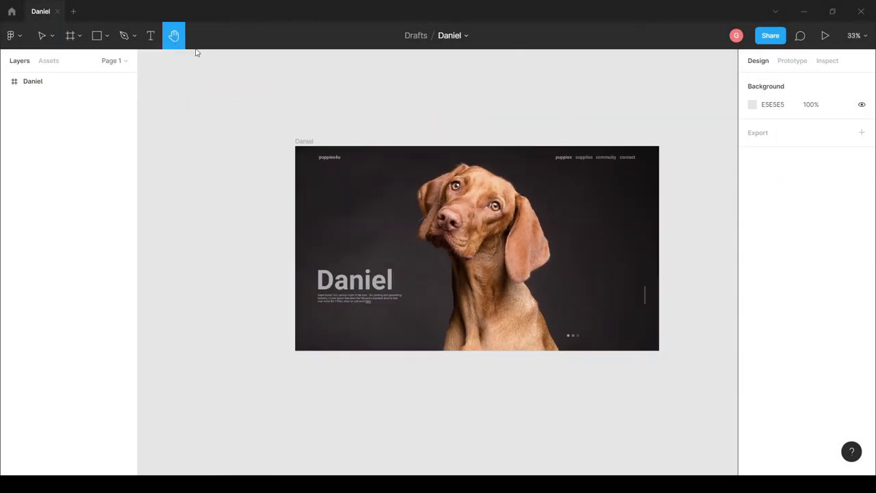
# Scroll to clear space right of the Daniel frame and pick the Frame tool
pyautogui.hscroll(4, 313, 196)
pyautogui.hscroll(1, 410, 219)
pyautogui.hscroll(4, 279, 232)
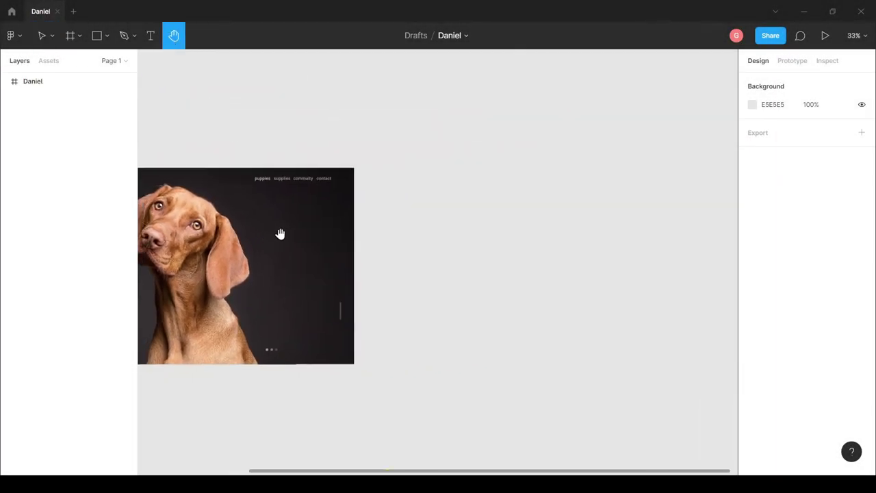
pyautogui.click(69, 35)
# Draw a new frame beside the Daniel page and set its width to 1920
pyautogui.moveTo(356, 170); pyautogui.dragTo(695, 358)
pyautogui.click(780, 149)
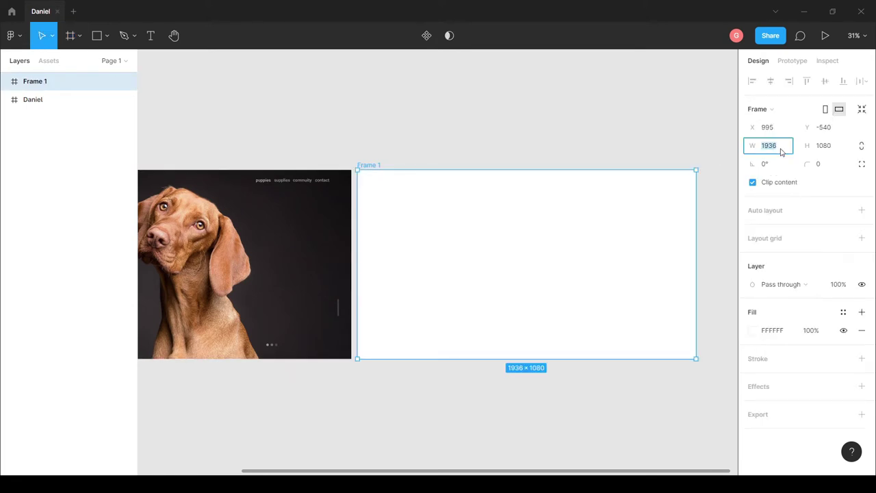
pyautogui.press('Tab')
pyautogui.click(479, 167)
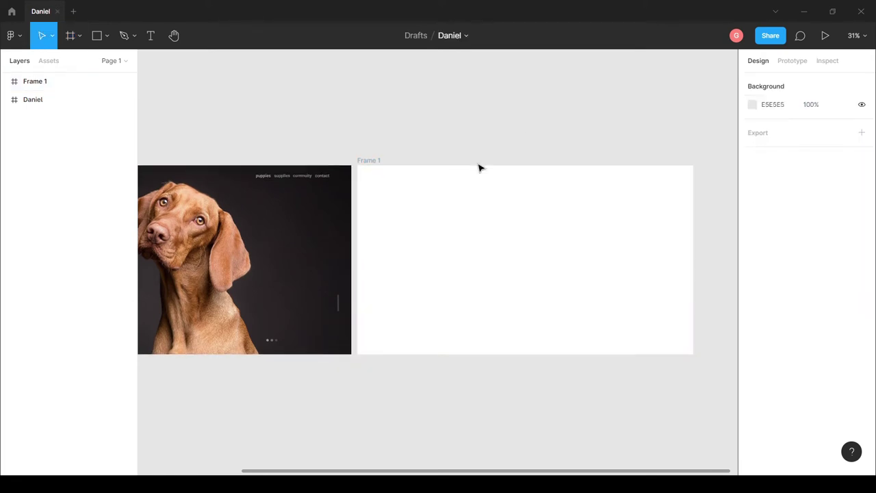
pyautogui.scroll(-3, 481, 164)
# Import the dog-3277416_1920 photo with Place image
pyautogui.click(107, 35)
pyautogui.click(93, 145)
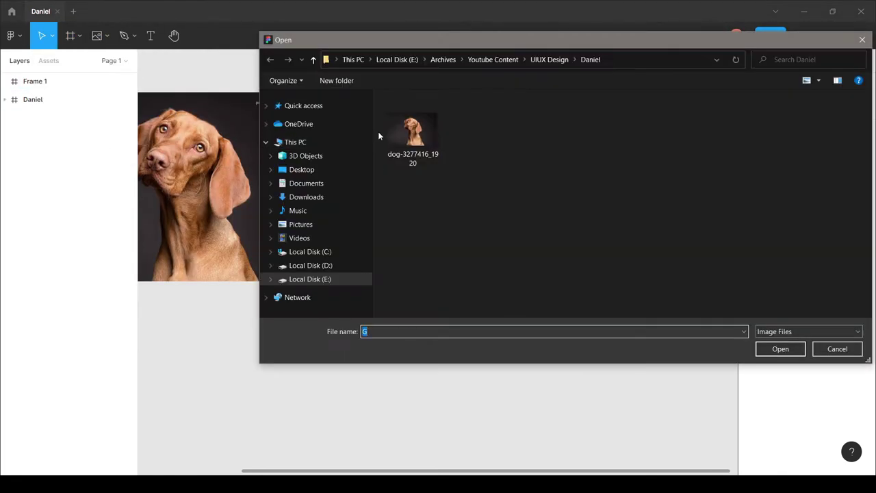
pyautogui.click(412, 133)
pyautogui.click(779, 348)
pyautogui.scroll(-1, 439, 398)
# Drop the dog photo, resize it to 1080 high, and move it into Frame 1
pyautogui.click(368, 356)
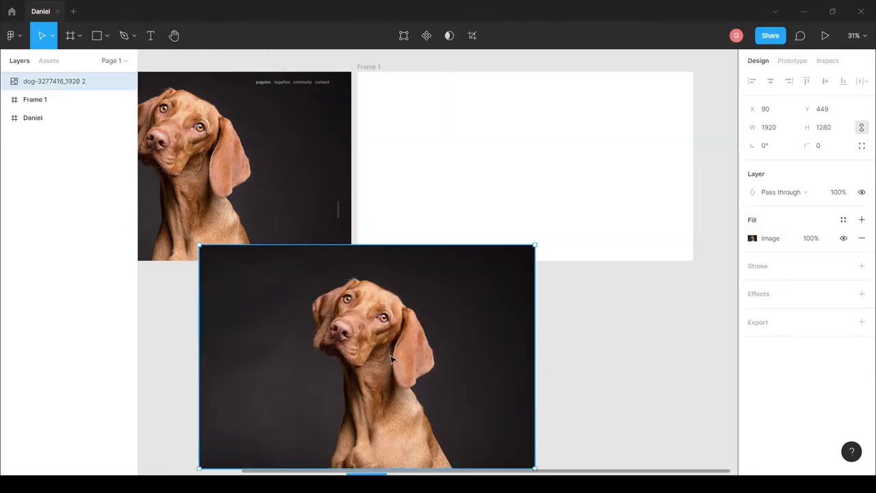
pyautogui.moveTo(466, 372); pyautogui.dragTo(624, 342)
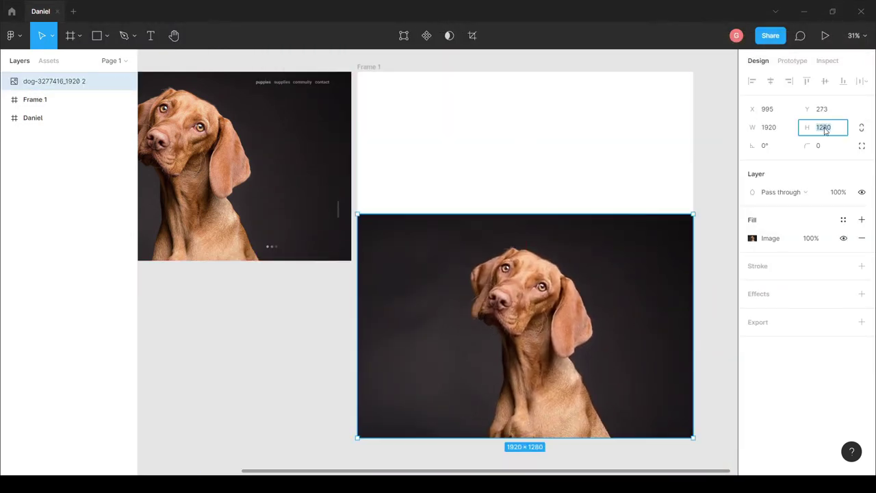
pyautogui.write('1080')
pyautogui.press('Return')
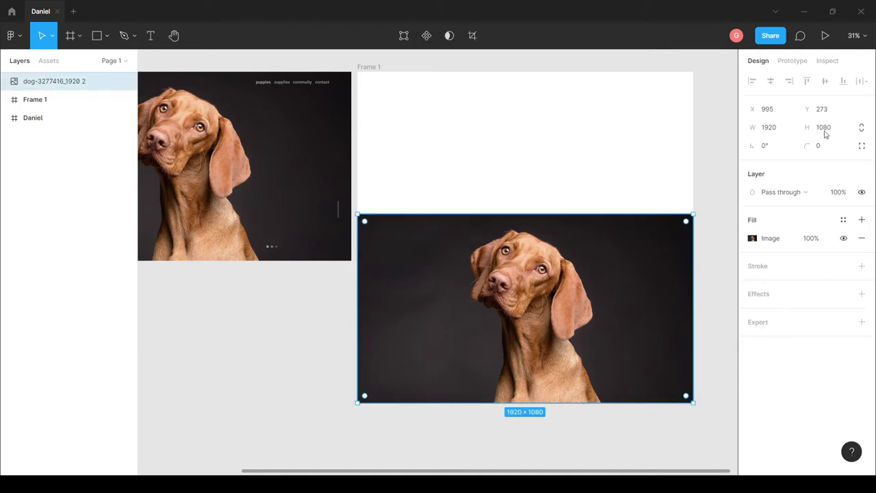
pyautogui.moveTo(534, 336); pyautogui.dragTo(533, 192)
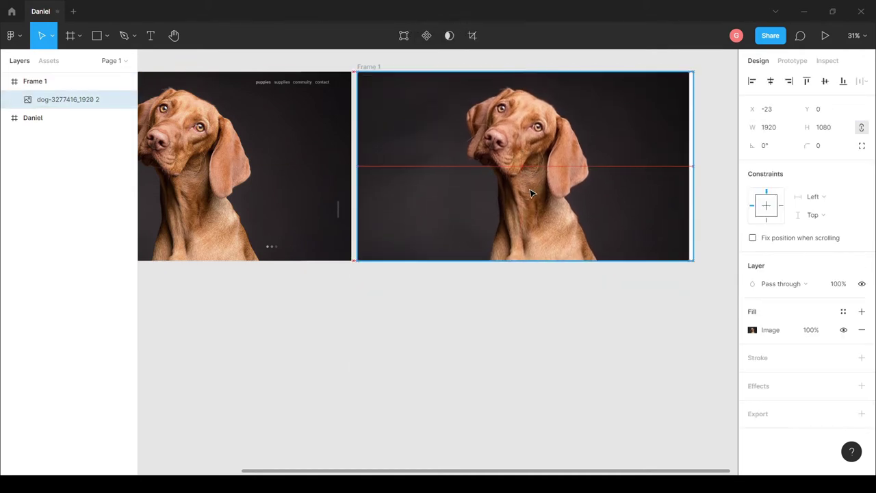
pyautogui.press('Escape')
# Go back to the Daniel page and copy its puppies4u logo text
pyautogui.hscroll(-1, 616, 137)
pyautogui.scroll(3, 416, 164)
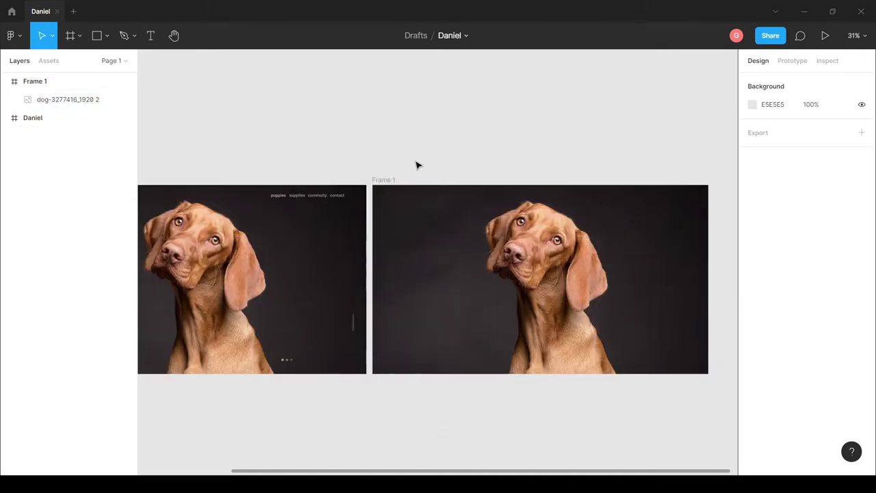
pyautogui.scroll(2, 520, 240)
pyautogui.keyDown('ctrl'); pyautogui.scroll(2, 632, 317); pyautogui.keyUp('ctrl')
pyautogui.keyDown('ctrl'); pyautogui.scroll(2, 688, 365); pyautogui.keyUp('ctrl')
pyautogui.keyDown('ctrl'); pyautogui.scroll(-1, 694, 358); pyautogui.keyUp('ctrl')
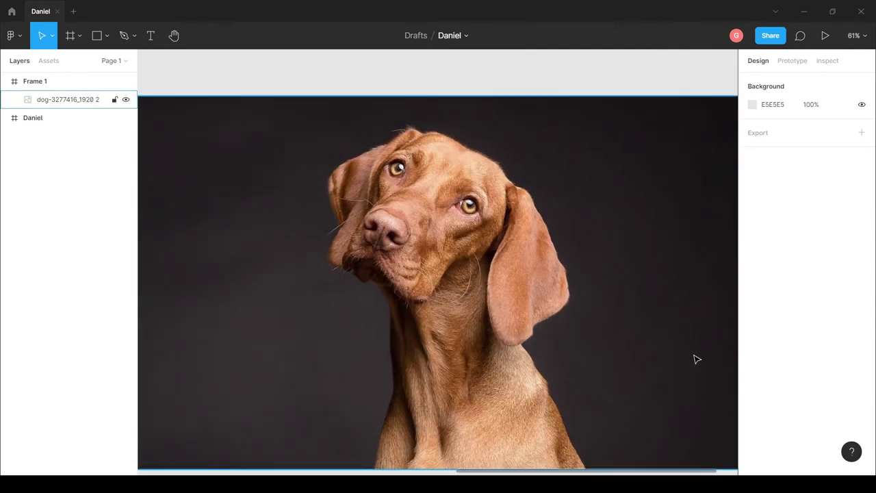
pyautogui.scroll(1, 543, 411)
pyautogui.scroll(1, 510, 472)
pyautogui.hscroll(-8, 510, 473)
pyautogui.hscroll(-2, 297, 449)
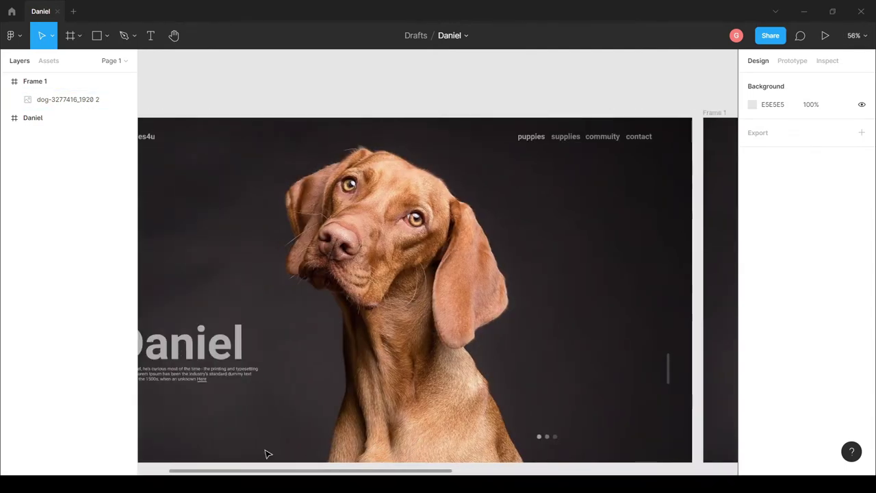
pyautogui.hscroll(-1, 266, 451)
pyautogui.doubleClick(201, 137)
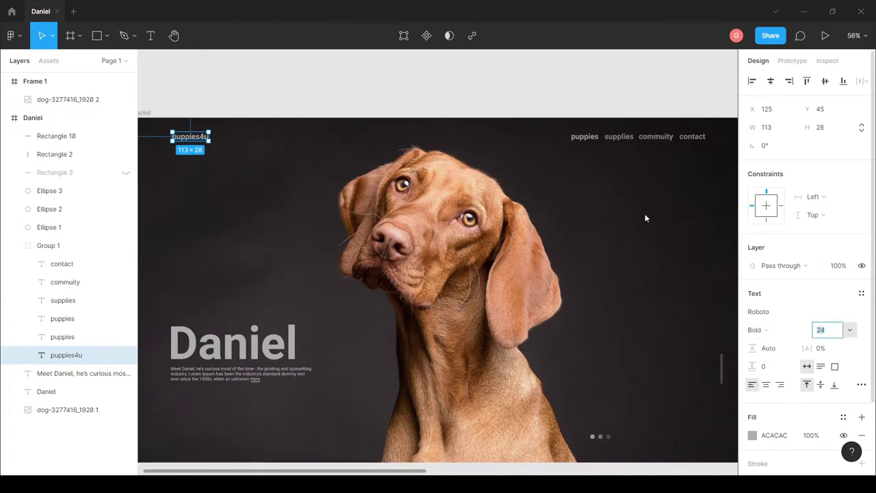
pyautogui.click(154, 40)
pyautogui.click(488, 89)
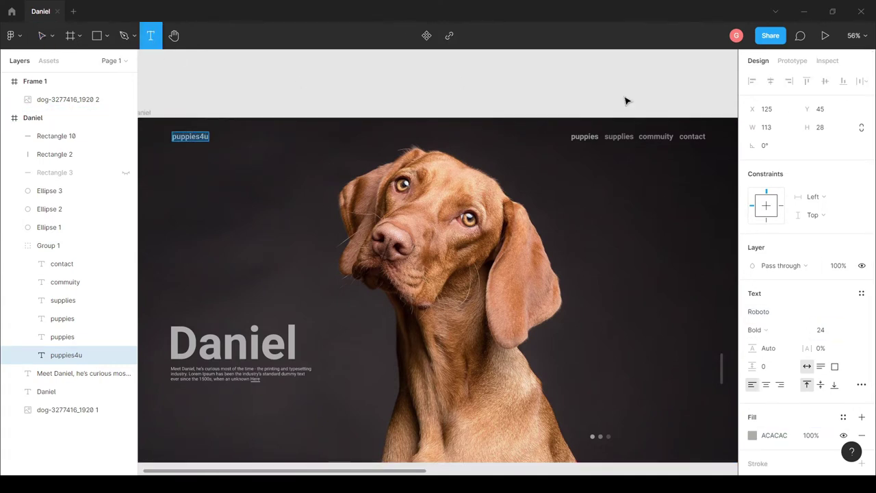
pyautogui.write('puppies4u')
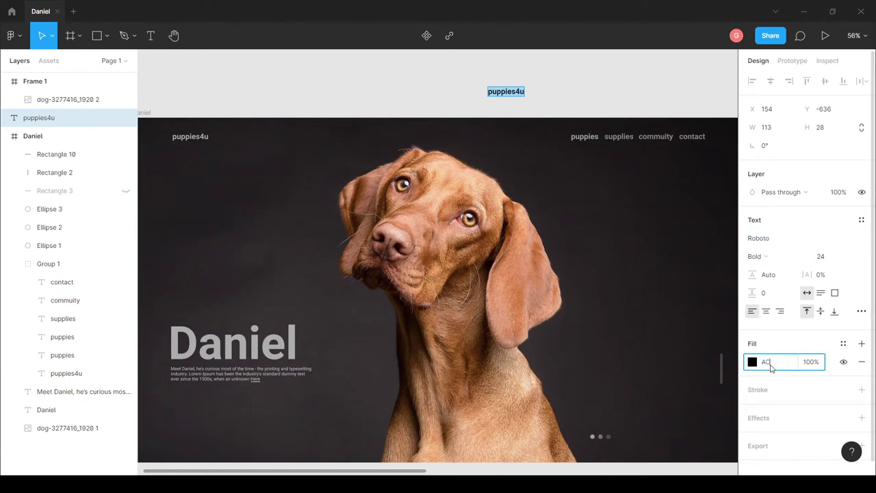
# Move the pasted puppies4u copy into Frame 1's top-left corner
pyautogui.click(190, 137)
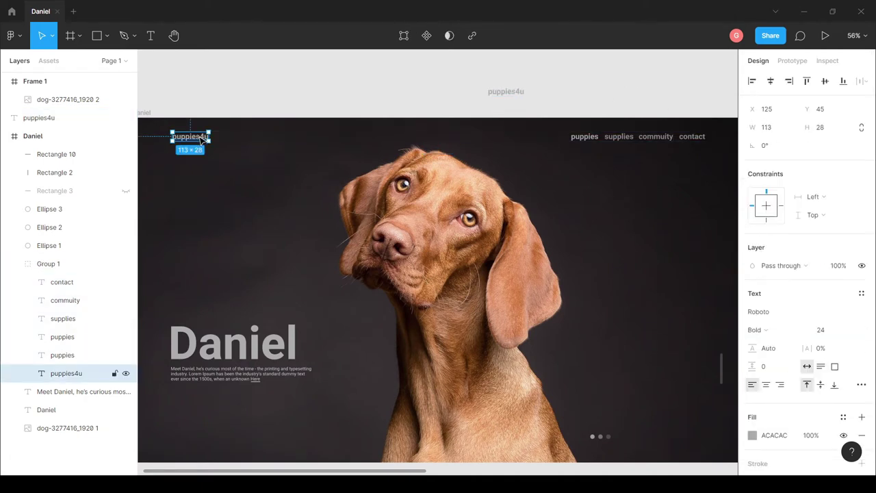
pyautogui.click(532, 84)
pyautogui.moveTo(520, 91)
pyautogui.mouseDown()
pyautogui.moveTo(682, 172)
pyautogui.moveTo(613, 142)
pyautogui.mouseUp()
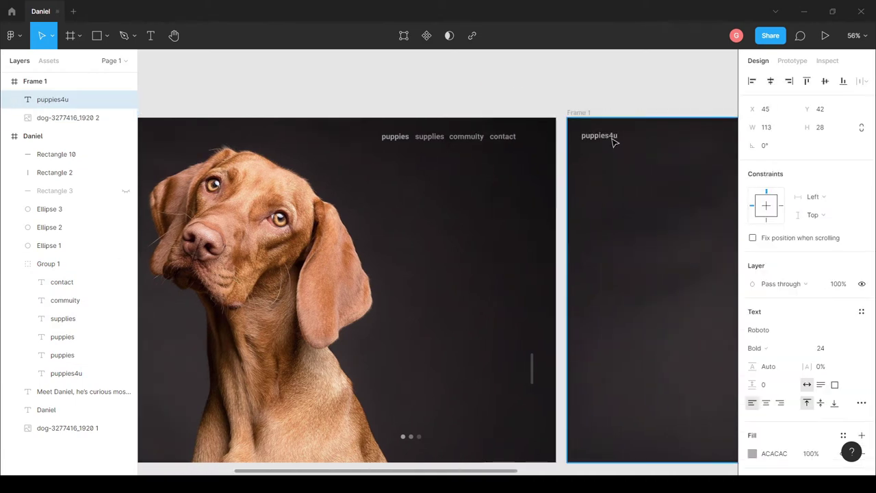
pyautogui.moveTo(495, 470); pyautogui.dragTo(399, 470)
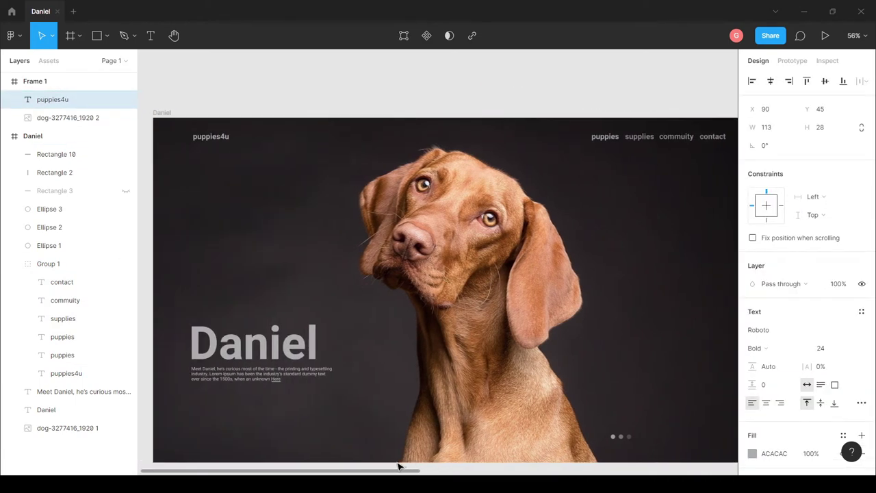
pyautogui.doubleClick(205, 137)
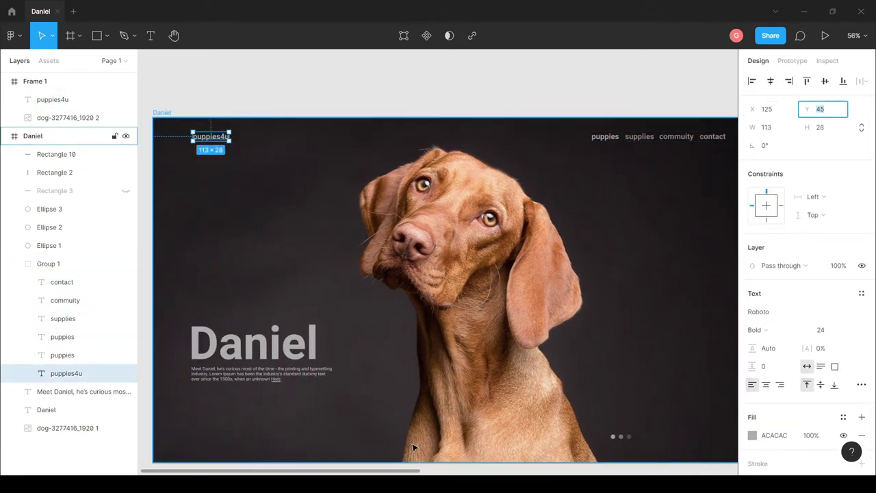
# Position the puppies4u logo copy at X 90, Y 45 in Frame 1
pyautogui.hscroll(4, 446, 165)
pyautogui.hscroll(5, 446, 165)
pyautogui.hscroll(2, 447, 165)
pyautogui.click(437, 136)
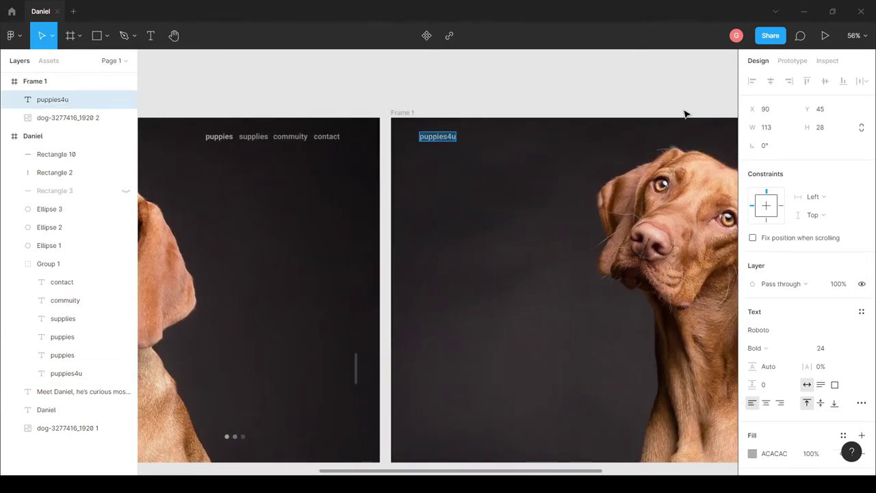
pyautogui.press('Return')
pyautogui.click(627, 100)
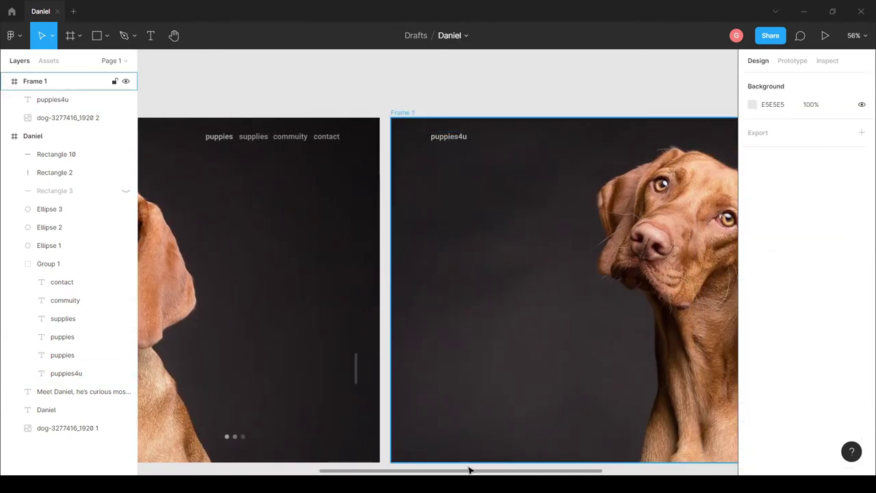
pyautogui.moveTo(469, 470); pyautogui.dragTo(408, 470)
# Alt-drag a duplicate of the puppies4u text toward Frame 1's right side for the nav links
pyautogui.click(347, 141)
pyautogui.doubleClick(347, 140)
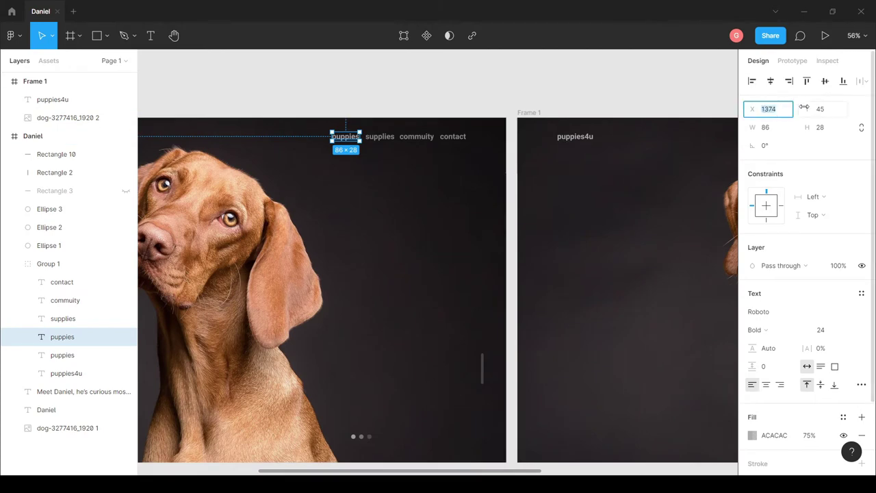
pyautogui.click(634, 89)
pyautogui.moveTo(455, 472); pyautogui.dragTo(655, 470)
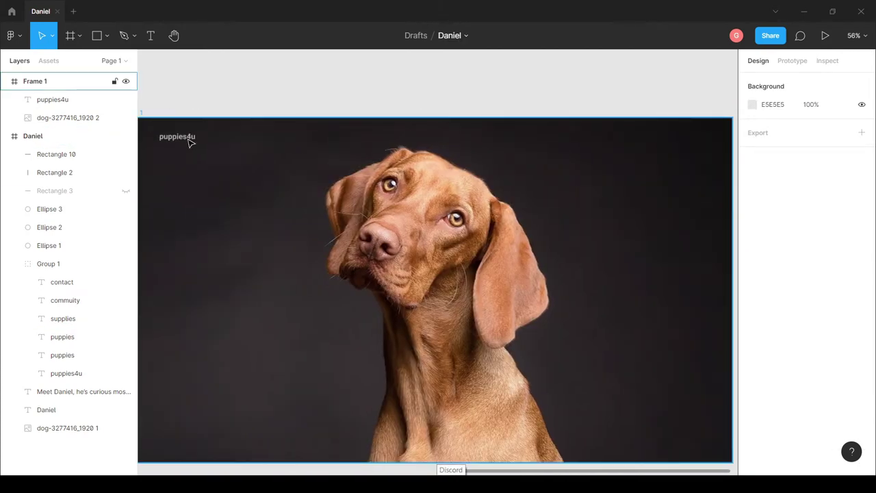
pyautogui.click(189, 137)
pyautogui.moveTo(189, 138); pyautogui.dragTo(608, 140)
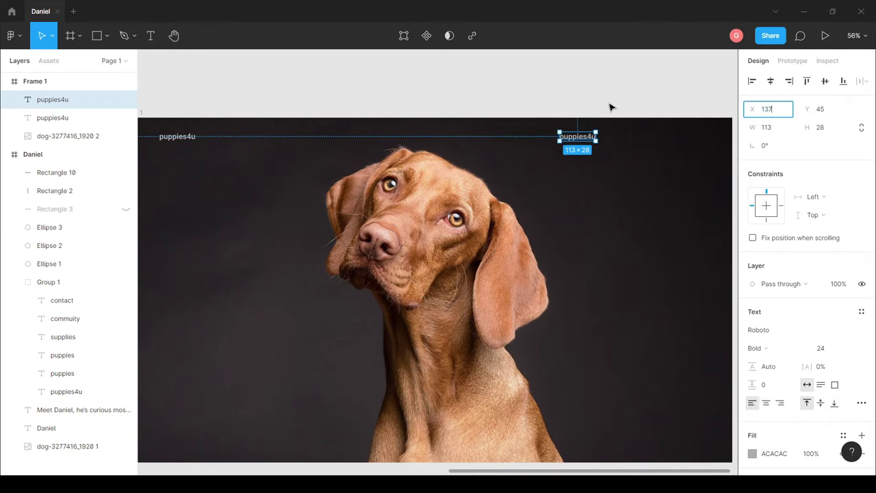
# Edit the duplicated logo text into the first nav link label
pyautogui.click(611, 107)
pyautogui.doubleClick(577, 137)
pyautogui.write('pli')
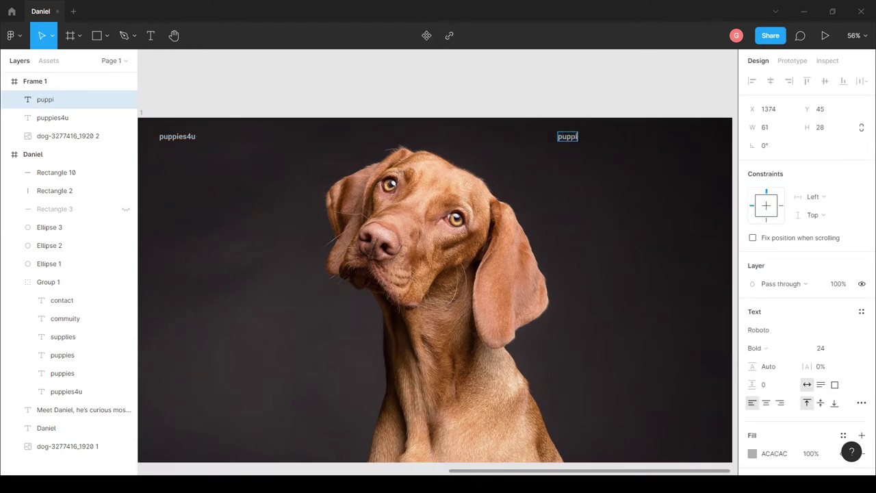
pyautogui.write('es')
pyautogui.click(508, 74)
pyautogui.moveTo(529, 472)
pyautogui.mouseDown()
pyautogui.moveTo(405, 472)
pyautogui.moveTo(602, 471)
pyautogui.mouseUp()
# Duplicate the puppies link to its right and relabel it supplies
pyautogui.doubleClick(258, 140)
pyautogui.click(523, 103)
pyautogui.scroll(1, 678, 240)
pyautogui.click(588, 100)
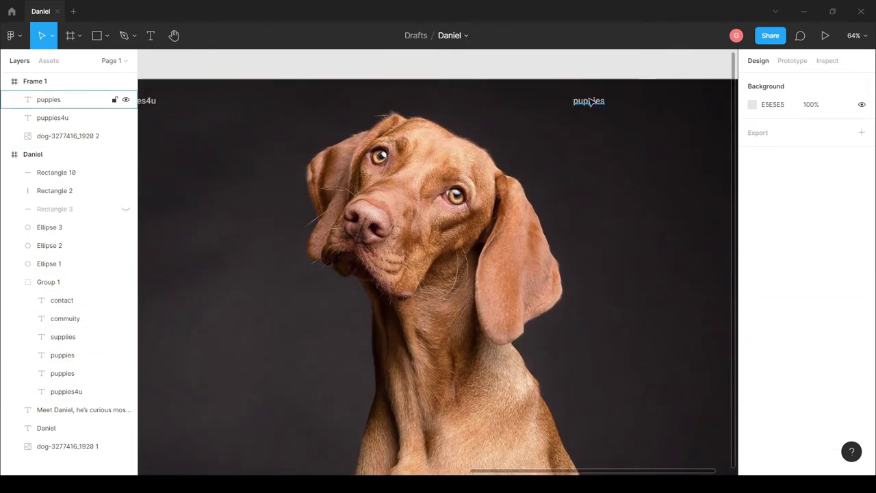
pyautogui.moveTo(590, 101); pyautogui.dragTo(636, 106)
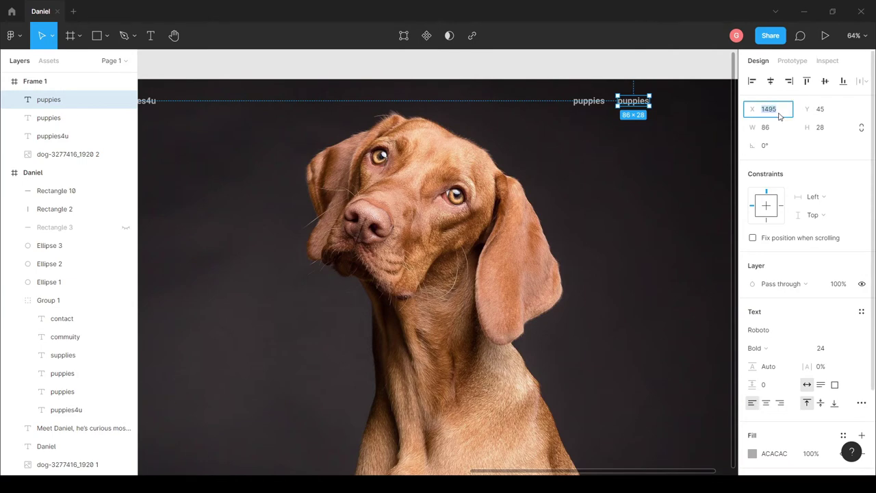
pyautogui.doubleClick(627, 101)
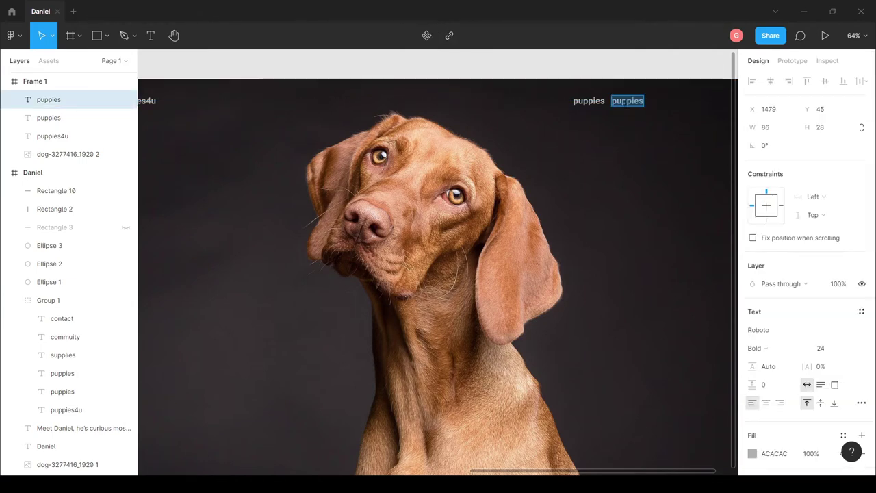
# Duplicate the links rightward to add community and contact to the nav row
pyautogui.hscroll(-1, 479, 171)
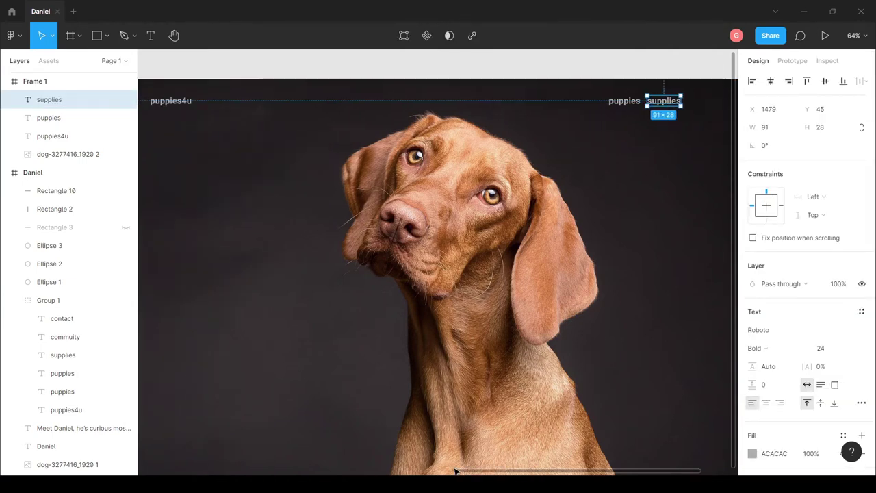
pyautogui.hscroll(5, 340, 193)
pyautogui.click(471, 101)
pyautogui.doubleClick(471, 101)
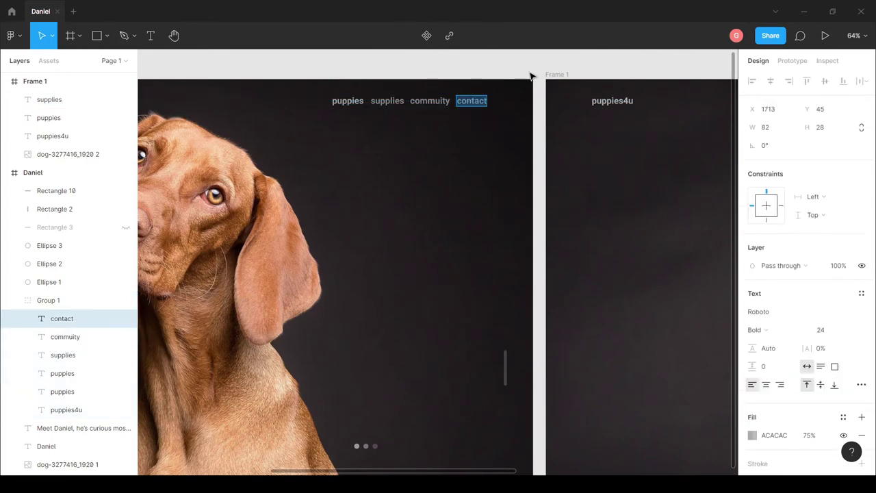
pyautogui.hscroll(10, 625, 342)
pyautogui.click(498, 100)
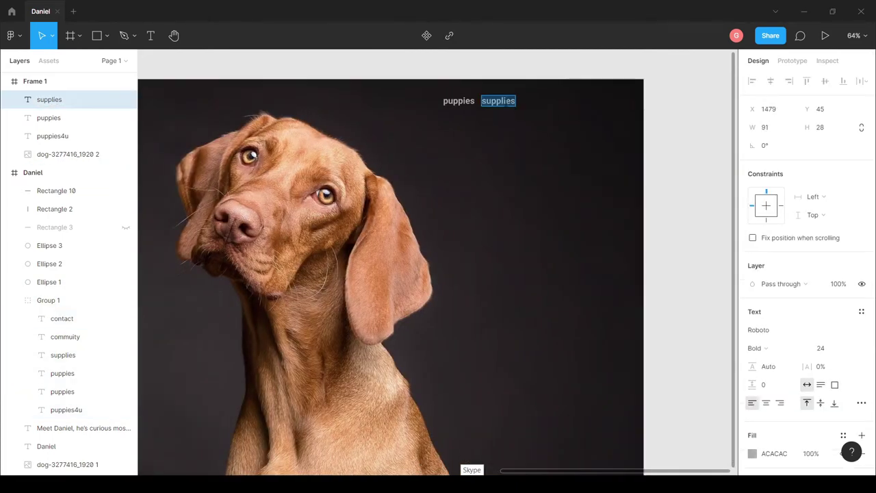
pyautogui.moveTo(502, 105); pyautogui.dragTo(547, 106)
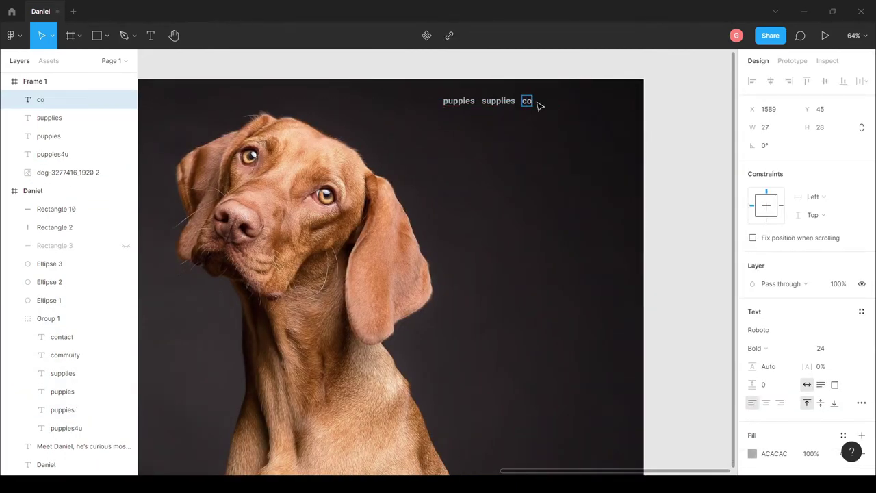
pyautogui.moveTo(549, 95); pyautogui.dragTo(612, 105)
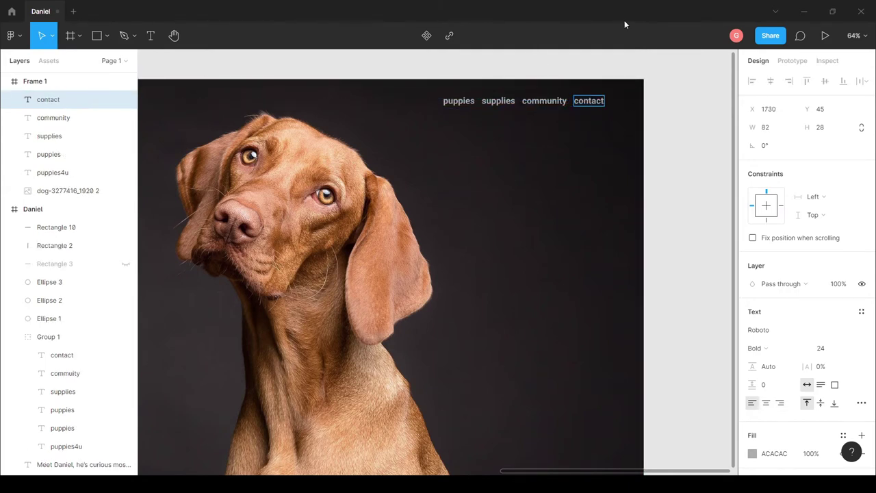
pyautogui.scroll(-2, 678, 144)
pyautogui.moveTo(537, 471); pyautogui.dragTo(356, 471)
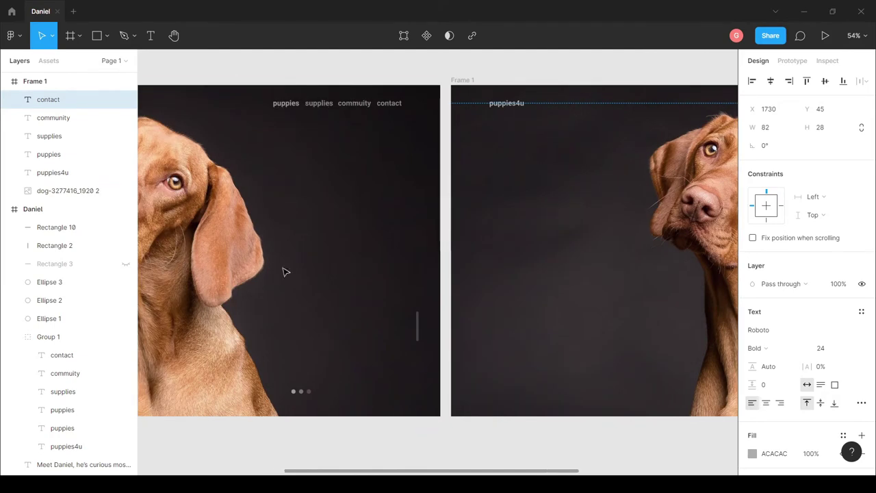
# Compare the Daniel page's nav link styling with Frame 1's links
pyautogui.click(278, 108)
pyautogui.click(279, 108)
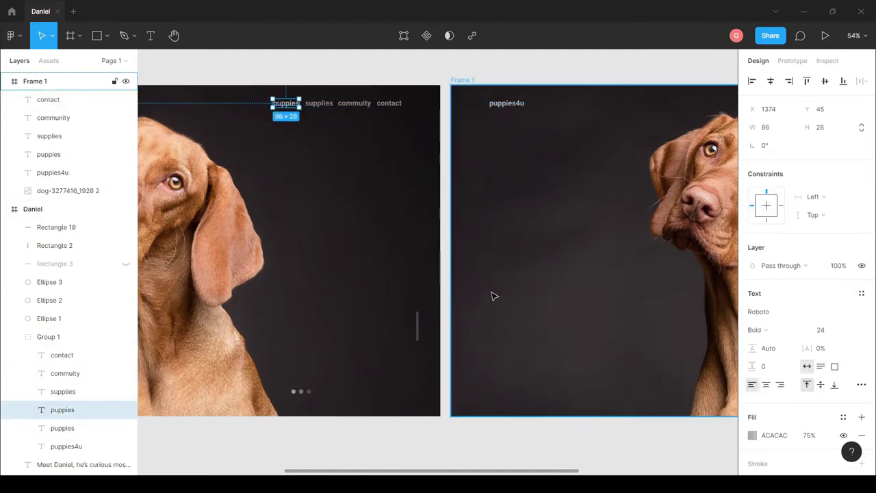
pyautogui.click(319, 104)
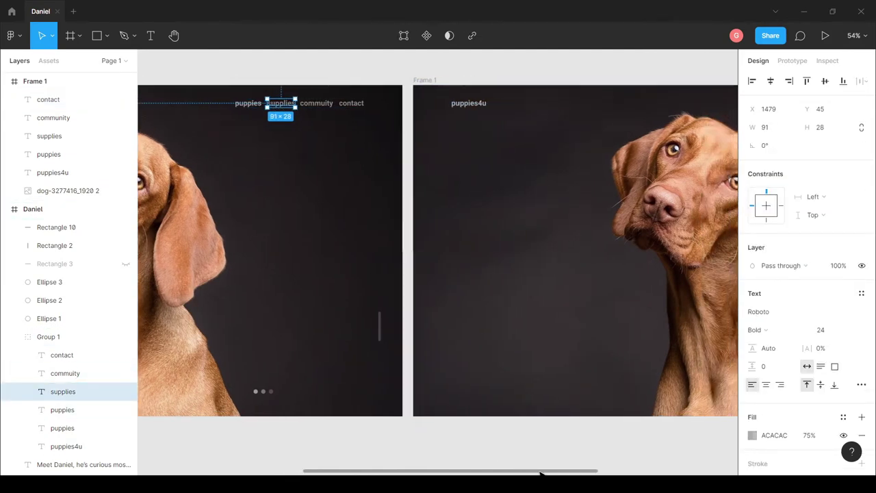
pyautogui.hscroll(8, 582, 455)
pyautogui.hscroll(-3, 637, 454)
pyautogui.hscroll(3, 602, 448)
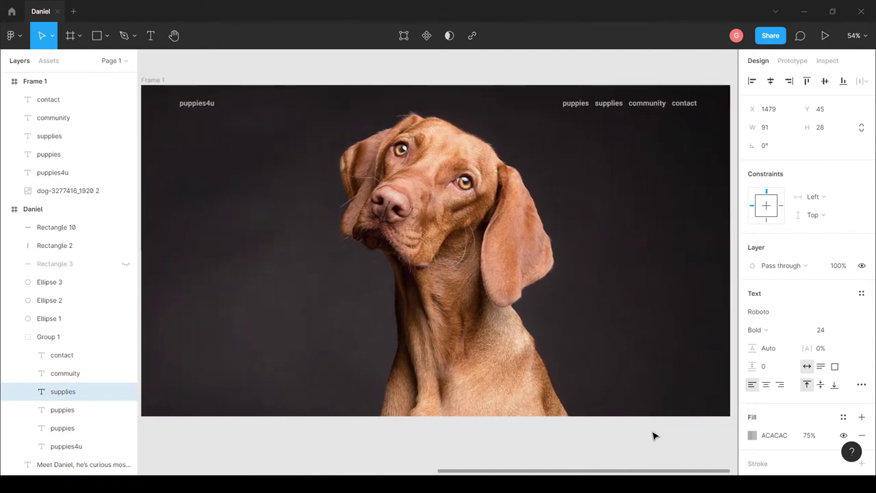
pyautogui.click(575, 103)
pyautogui.click(609, 103)
pyautogui.click(573, 82)
pyautogui.scroll(-2, 465, 321)
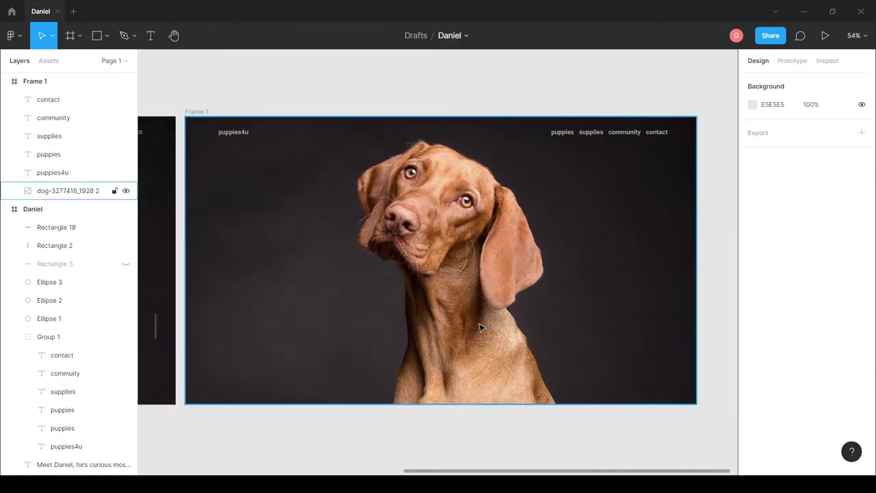
pyautogui.scroll(-2, 328, 278)
pyautogui.hscroll(-2, 411, 376)
pyautogui.moveTo(541, 471); pyautogui.dragTo(509, 471)
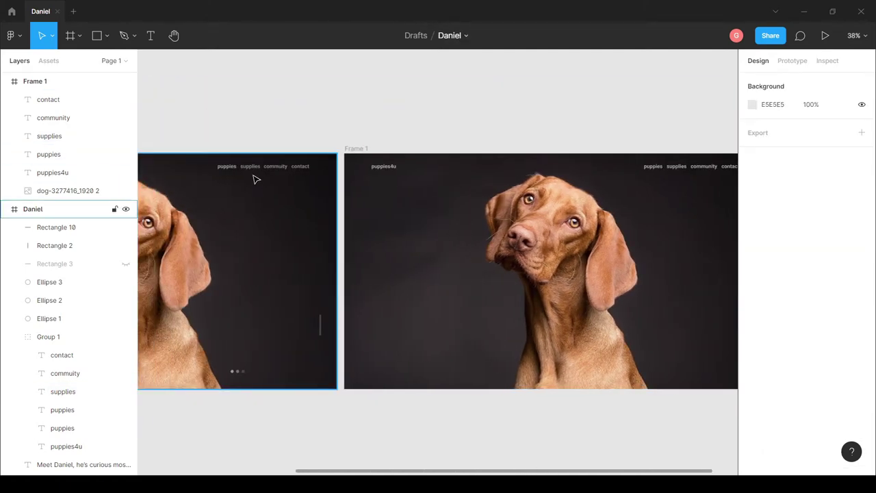
# Set the fill opacity of Frame 1's puppies, supplies, community and contact links to 75%
pyautogui.doubleClick(226, 166)
pyautogui.hscroll(3, 479, 274)
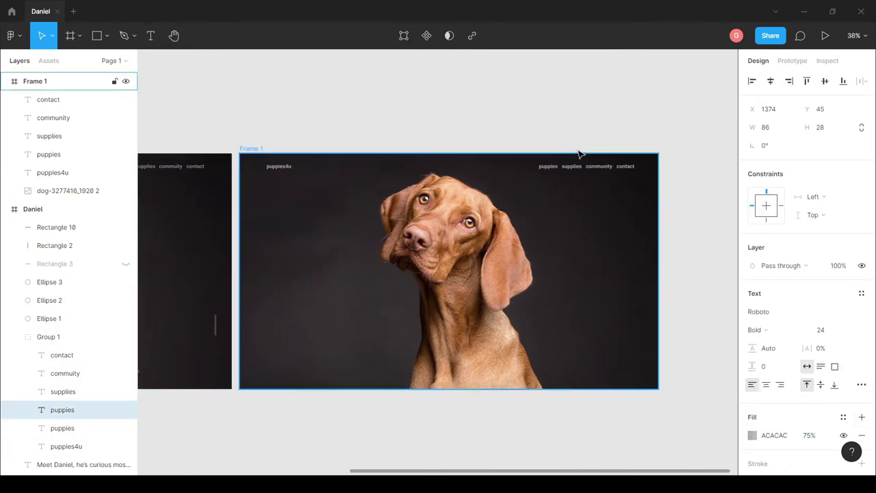
pyautogui.click(548, 165)
pyautogui.keyDown('shift'); pyautogui.click(571, 165); pyautogui.keyUp('shift')
pyautogui.keyDown('shift'); pyautogui.click(596, 167); pyautogui.keyUp('shift')
pyautogui.keyDown('shift'); pyautogui.click(626, 167); pyautogui.keyUp('shift')
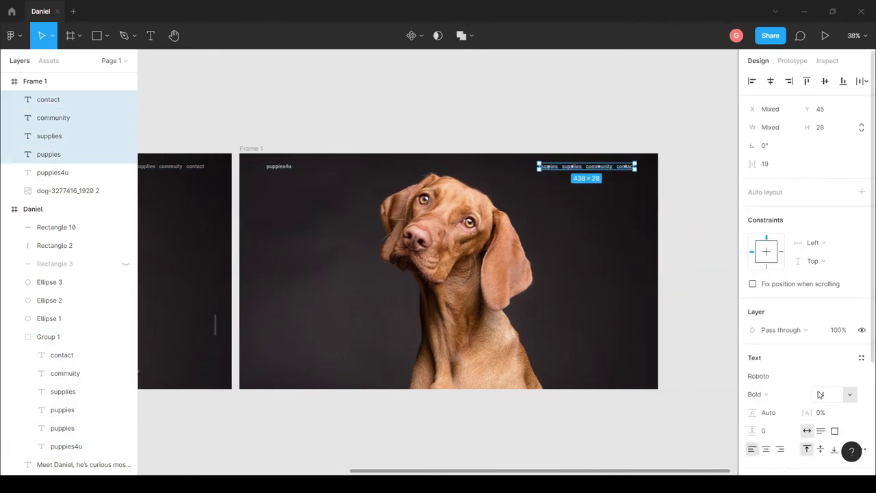
pyautogui.scroll(-3, 819, 394)
pyautogui.write('75')
pyautogui.click(573, 114)
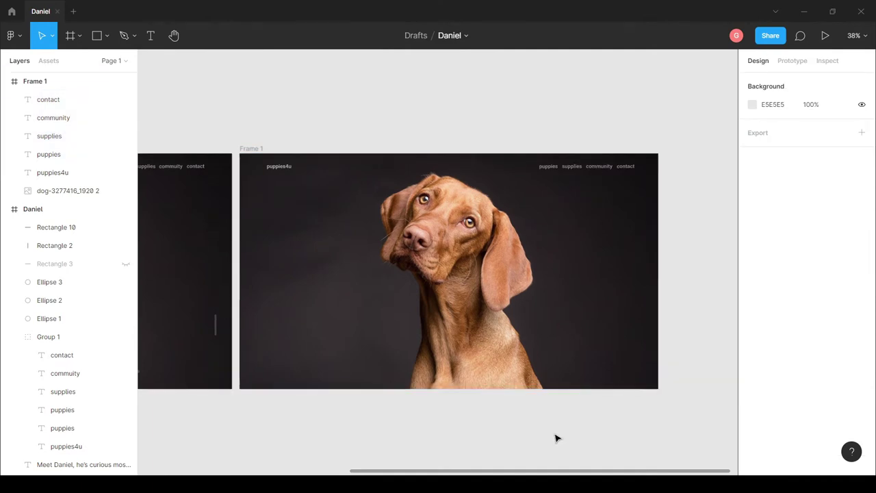
pyautogui.moveTo(529, 471); pyautogui.dragTo(332, 470)
# Group the puppies4u logo and four nav links into one header group
pyautogui.click(223, 167)
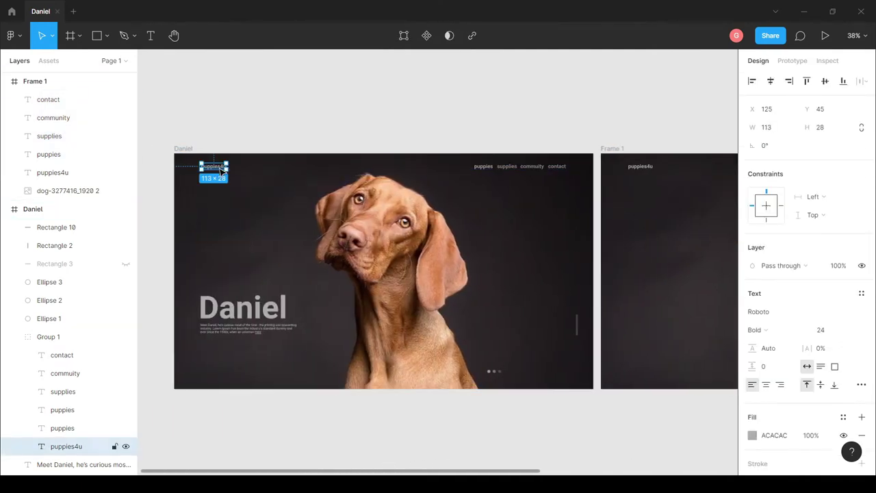
pyautogui.hscroll(5, 649, 461)
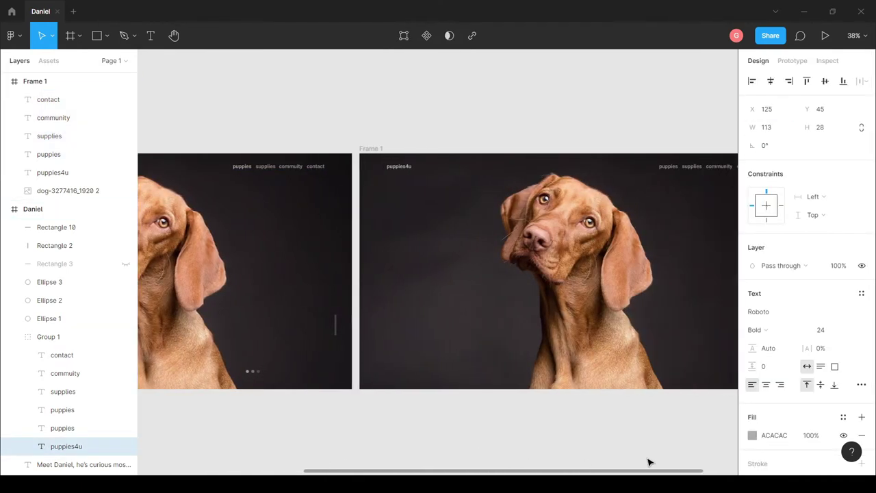
pyautogui.click(346, 167)
pyautogui.keyDown('shift'); pyautogui.click(609, 166); pyautogui.keyUp('shift')
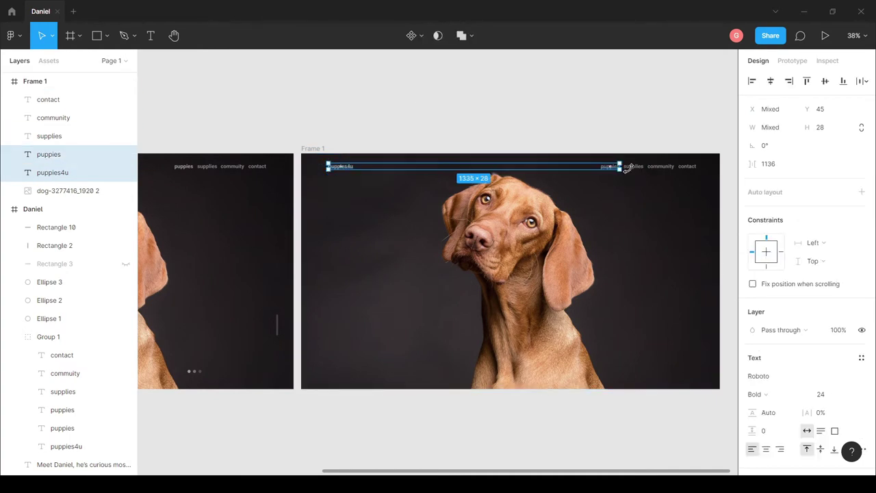
pyautogui.keyDown('shift'); pyautogui.click(633, 166); pyautogui.keyUp('shift')
pyautogui.keyDown('shift'); pyautogui.click(660, 166); pyautogui.keyUp('shift')
pyautogui.keyDown('shift'); pyautogui.click(686, 166); pyautogui.keyUp('shift')
pyautogui.hotkey('ctrl', 'g')
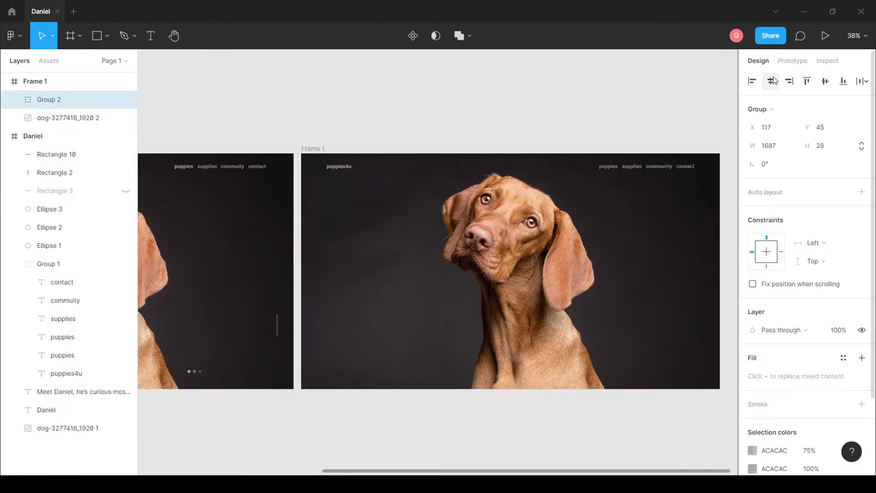
pyautogui.press('Escape')
pyautogui.press('Escape')
pyautogui.scroll(2, 678, 221)
pyautogui.scroll(1, 704, 291)
pyautogui.scroll(1, 675, 318)
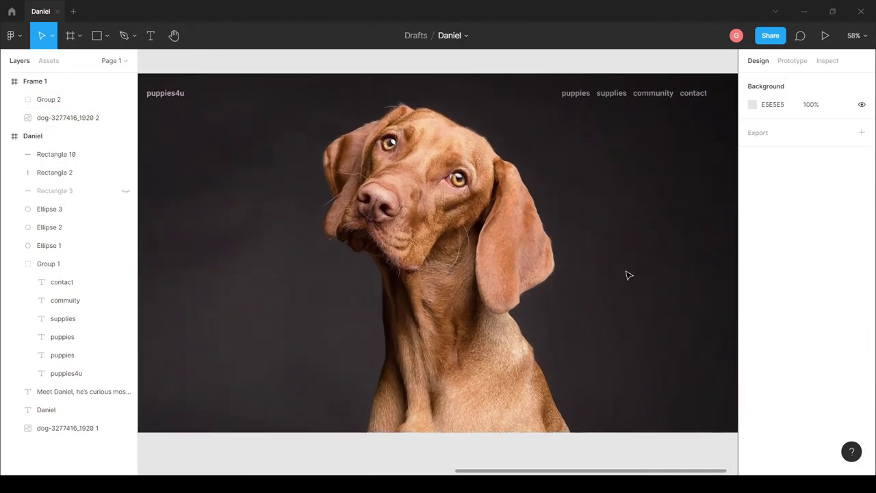
# Copy the large Daniel heading and paste it into Frame 1
pyautogui.moveTo(578, 473); pyautogui.dragTo(280, 471)
pyautogui.click(46, 409)
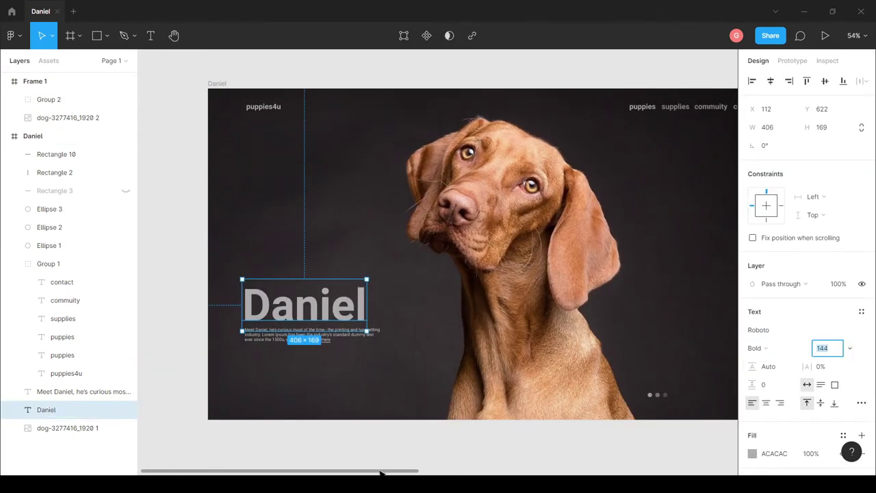
pyautogui.moveTo(387, 472); pyautogui.dragTo(636, 471)
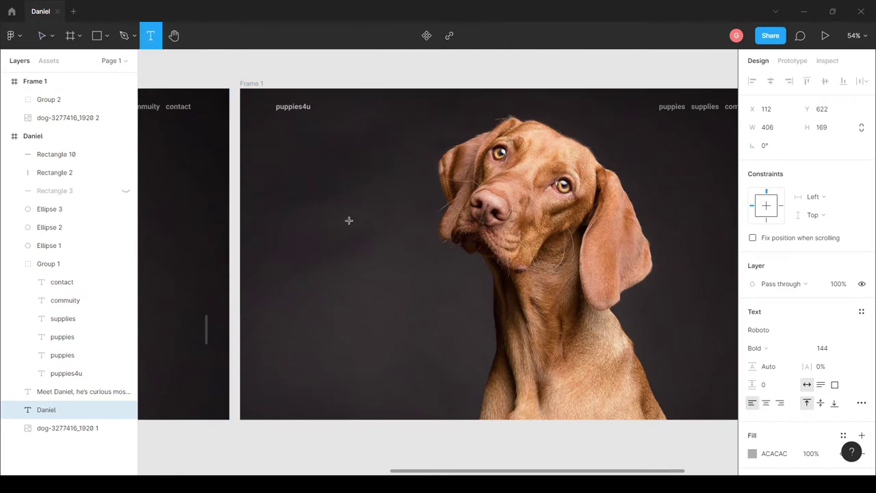
pyautogui.click(288, 439)
pyautogui.write('D')
pyautogui.press('Escape')
pyautogui.hotkey('ctrl', 'a')
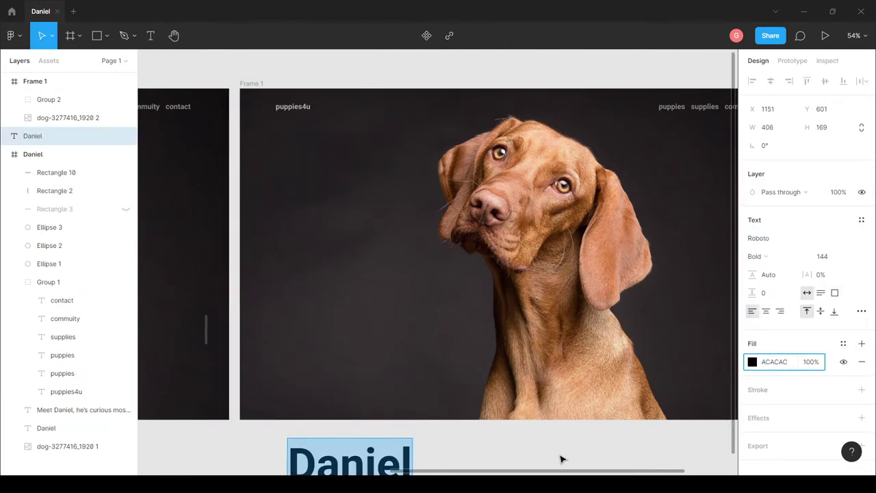
pyautogui.press('Escape')
pyautogui.moveTo(350, 469); pyautogui.dragTo(346, 327)
pyautogui.moveTo(472, 470); pyautogui.dragTo(218, 467)
# Place the Daniel heading copy at X 112 and adjust its Y position
pyautogui.click(217, 305)
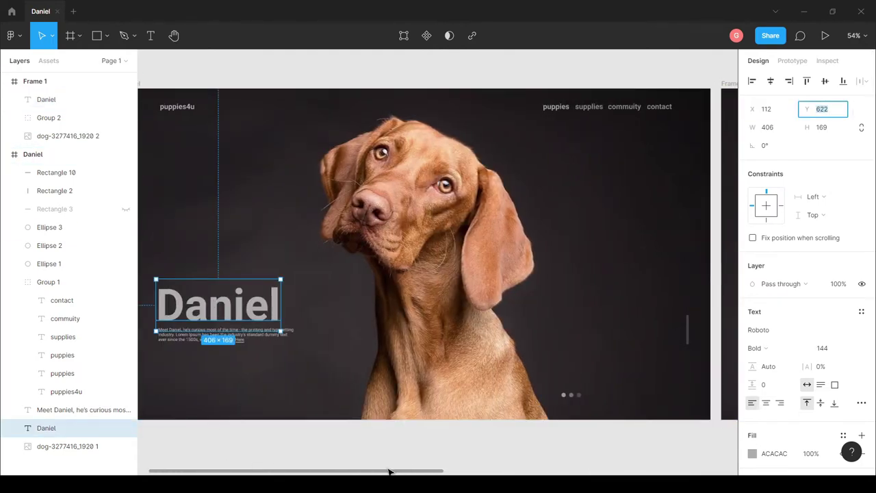
pyautogui.moveTo(387, 470); pyautogui.dragTo(560, 471)
pyautogui.click(532, 337)
pyautogui.click(825, 109)
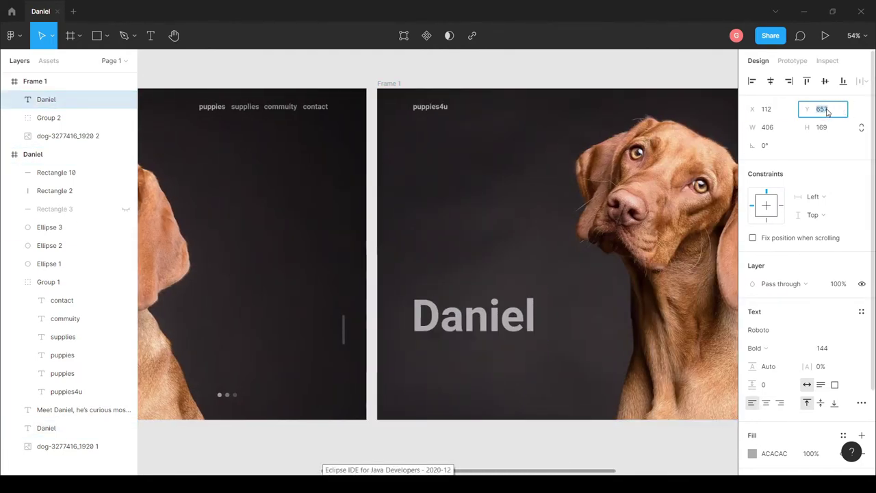
pyautogui.write('2')
pyautogui.press('Return')
pyautogui.press('Escape')
pyautogui.moveTo(586, 471)
pyautogui.mouseDown()
pyautogui.moveTo(698, 465)
pyautogui.moveTo(355, 467)
pyautogui.mouseUp()
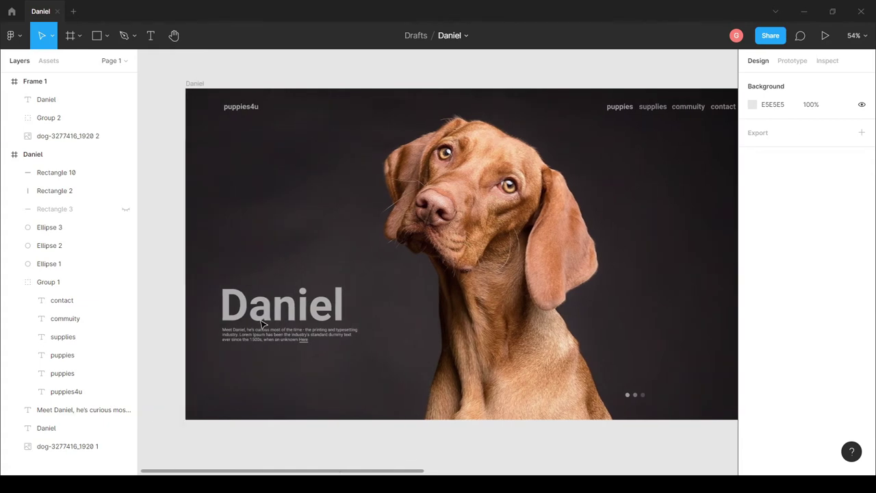
pyautogui.click(271, 335)
pyautogui.scroll(1, 271, 335)
# Paste a copy of the Meet Daniel paragraph into Frame 1
pyautogui.scroll(3, 272, 336)
pyautogui.scroll(-1, 272, 335)
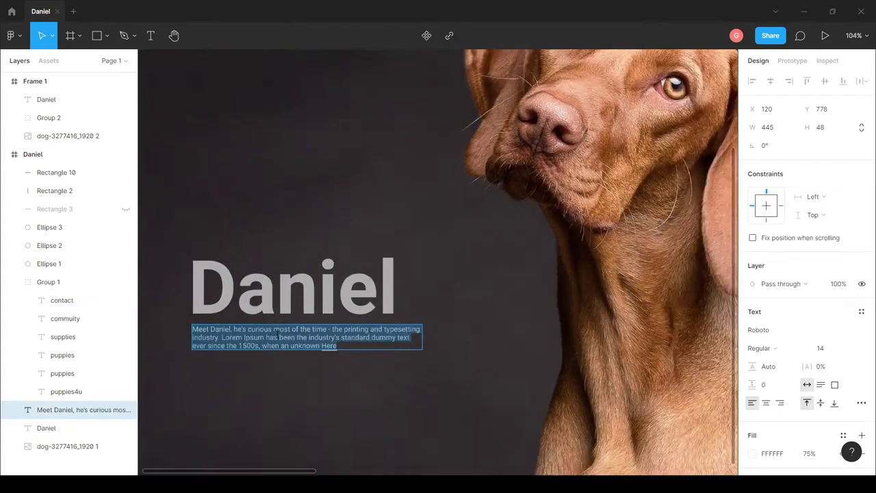
pyautogui.scroll(-2, 272, 335)
pyautogui.moveTo(366, 472)
pyautogui.mouseDown()
pyautogui.moveTo(561, 454)
pyautogui.moveTo(611, 457)
pyautogui.moveTo(608, 469)
pyautogui.mouseUp()
pyautogui.hotkey('ctrl', 'v')
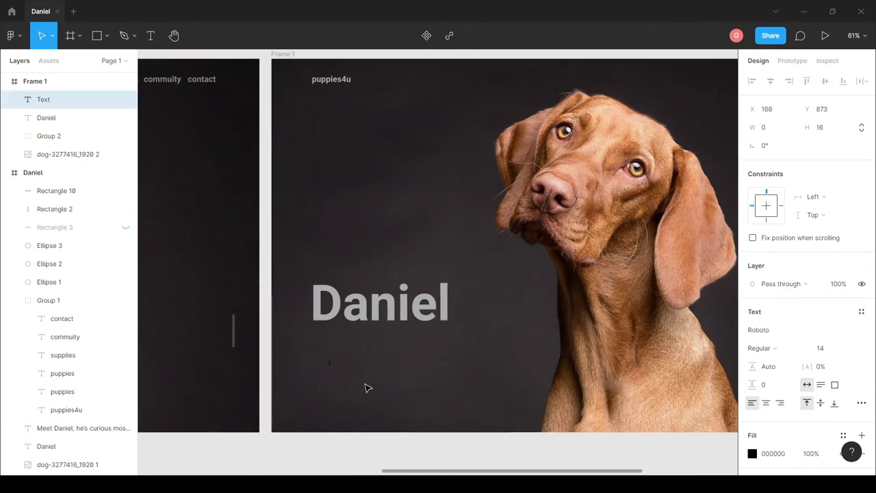
pyautogui.doubleClick(358, 369)
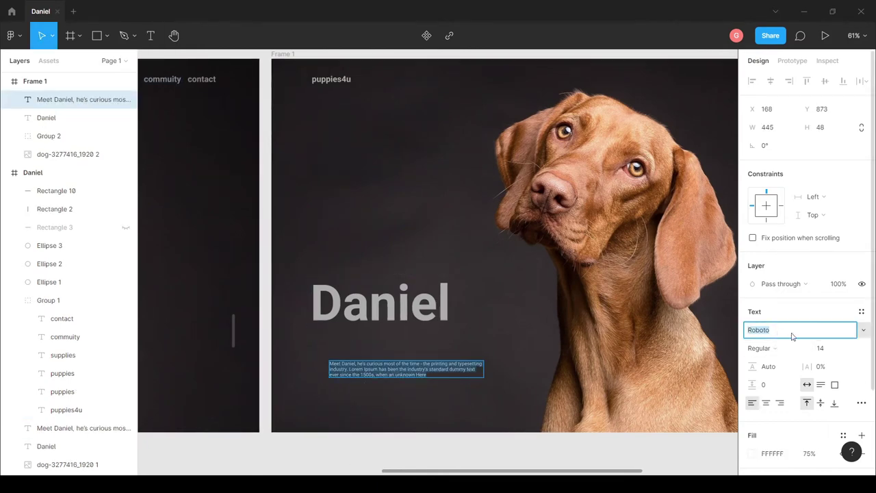
pyautogui.click(807, 454)
pyautogui.scroll(-3, 786, 411)
pyautogui.press('Escape')
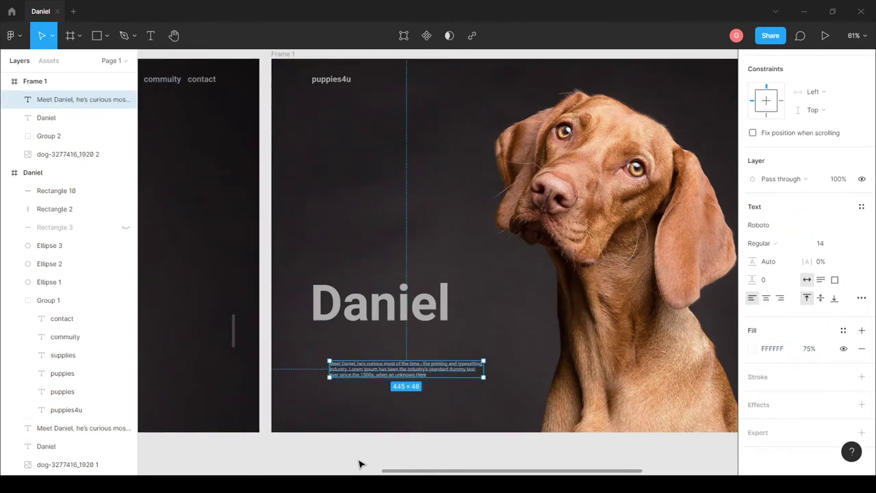
pyautogui.hscroll(-5, 342, 464)
# Match the original's position, setting the pasted paragraph's position value to 800 under the heading
pyautogui.click(238, 335)
pyautogui.scroll(3, 773, 171)
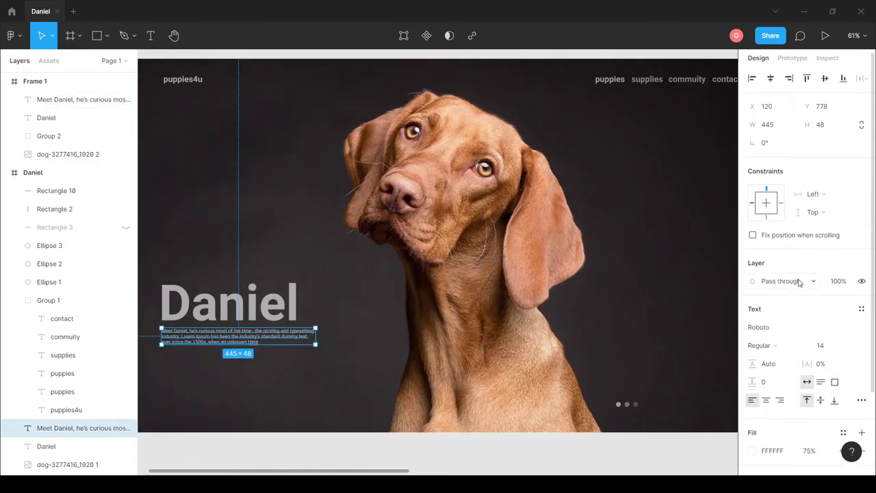
pyautogui.click(769, 111)
pyautogui.moveTo(393, 470); pyautogui.dragTo(605, 470)
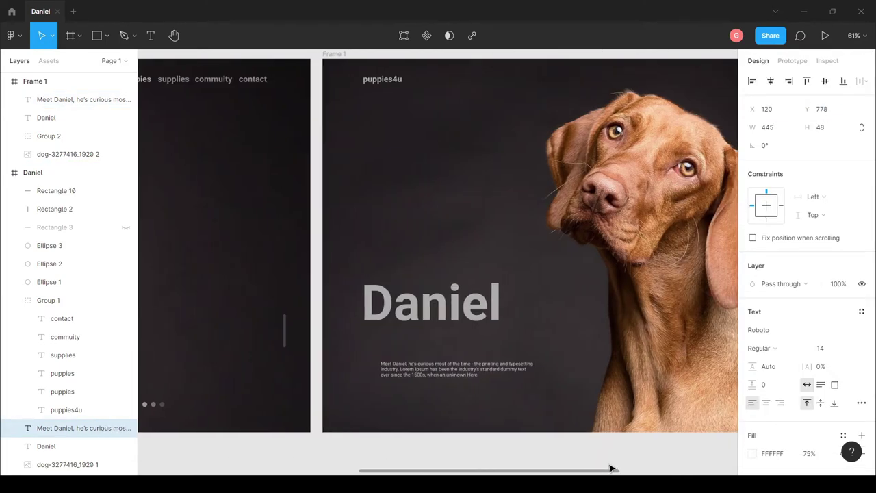
pyautogui.click(457, 370)
pyautogui.press('Tab')
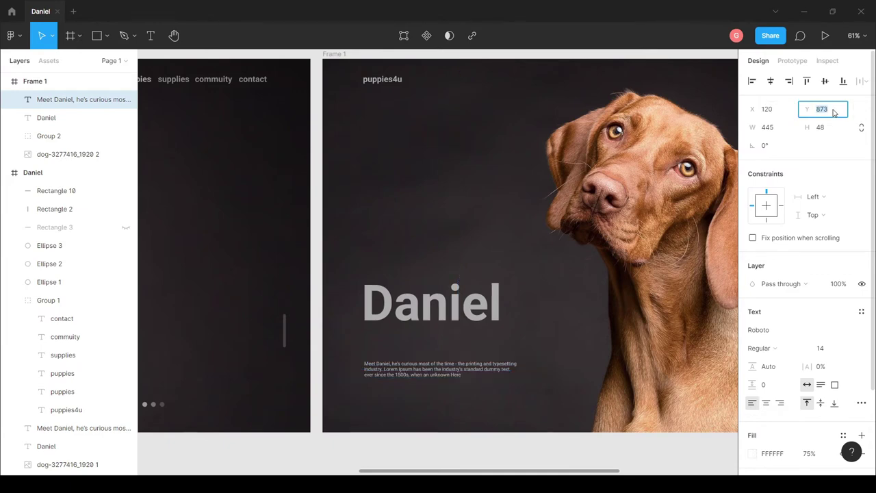
pyautogui.write('800')
pyautogui.press('Return')
pyautogui.press('Escape')
pyautogui.scroll(2, 460, 353)
pyautogui.scroll(5, 459, 353)
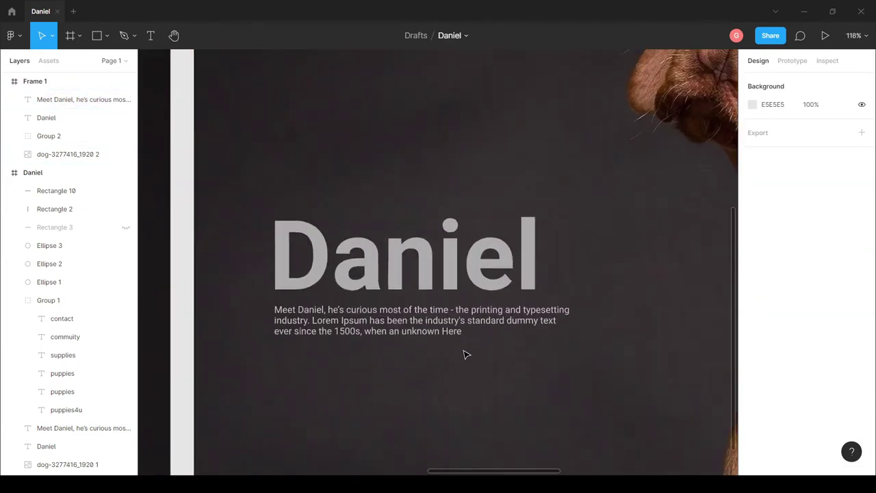
pyautogui.click(97, 40)
# Draw a 28×1 C4C4C4 line under 'Here', then zoom out to show all of Frame 1
pyautogui.scroll(4, 443, 325)
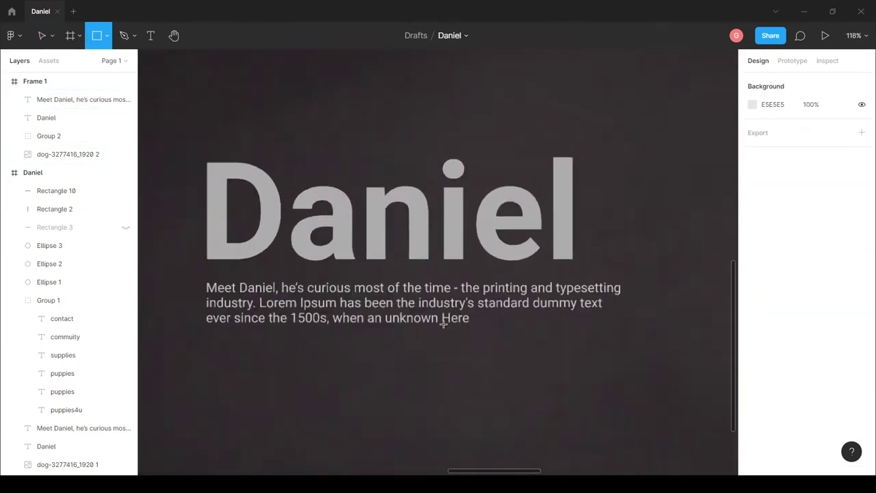
pyautogui.scroll(1, 443, 325)
pyautogui.moveTo(444, 325); pyautogui.dragTo(473, 327)
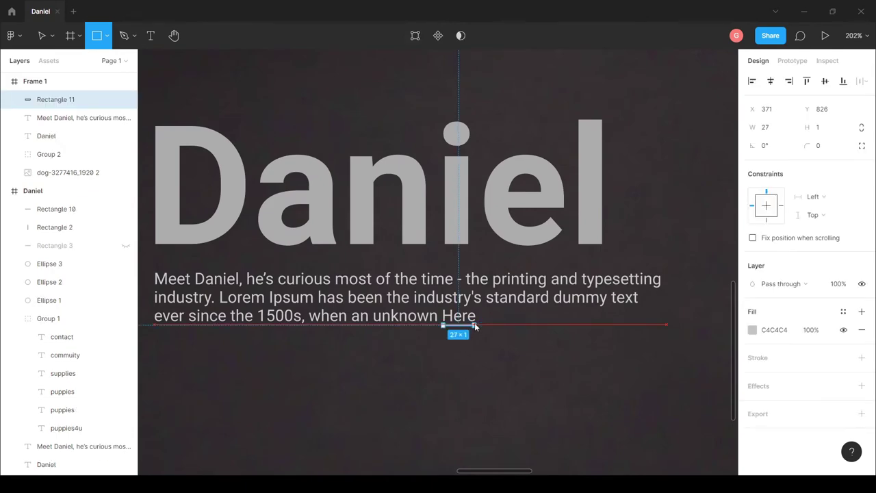
pyautogui.click(533, 344)
pyautogui.click(463, 325)
pyautogui.scroll(3, 471, 322)
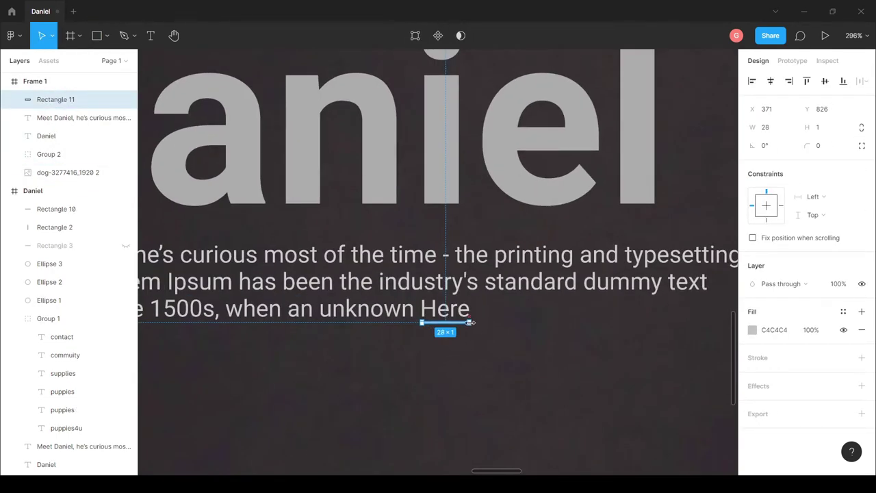
pyautogui.click(498, 326)
pyautogui.scroll(-4, 499, 326)
pyautogui.scroll(-3, 522, 459)
pyautogui.scroll(-3, 567, 440)
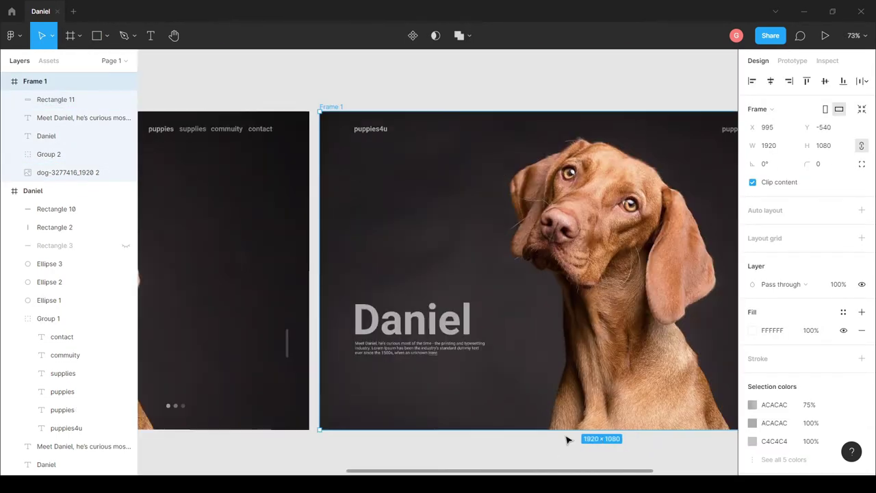
pyautogui.moveTo(585, 472); pyautogui.dragTo(668, 470)
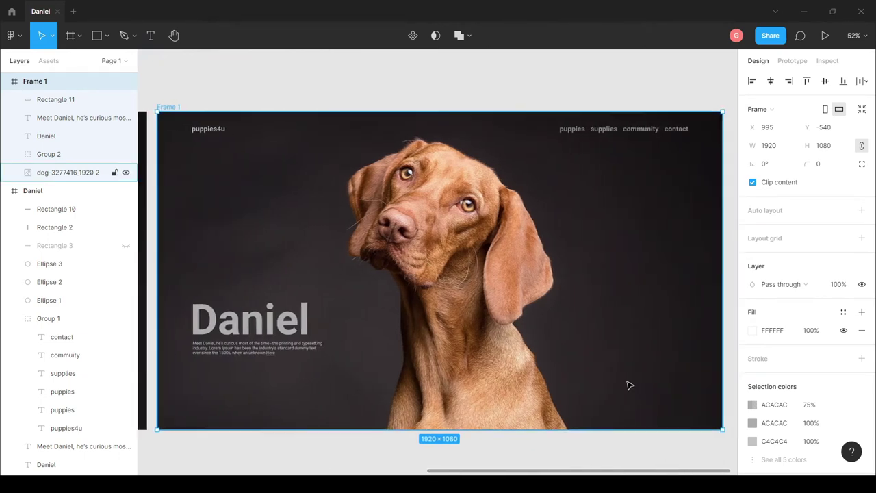
# Check the size and position of an existing carousel dot in the Daniel frame
pyautogui.scroll(1, 602, 342)
pyautogui.hscroll(5, 595, 332)
pyautogui.scroll(3, 595, 332)
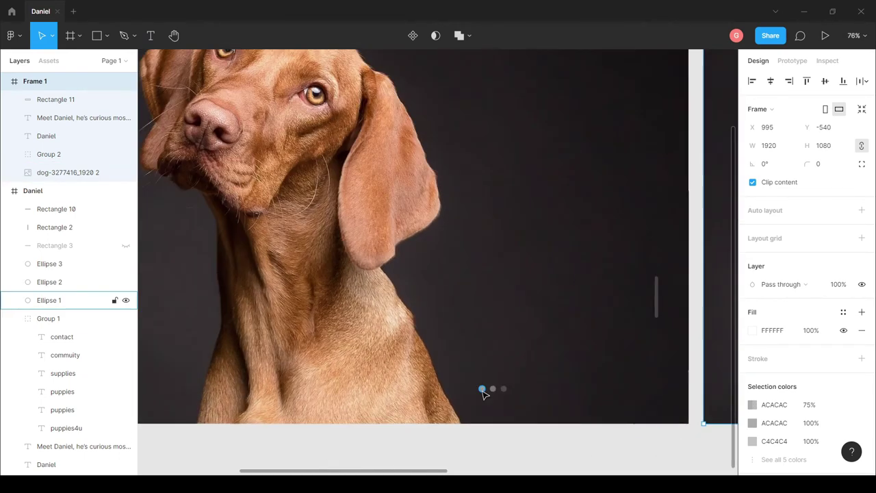
pyautogui.click(68, 299)
pyautogui.press('Tab')
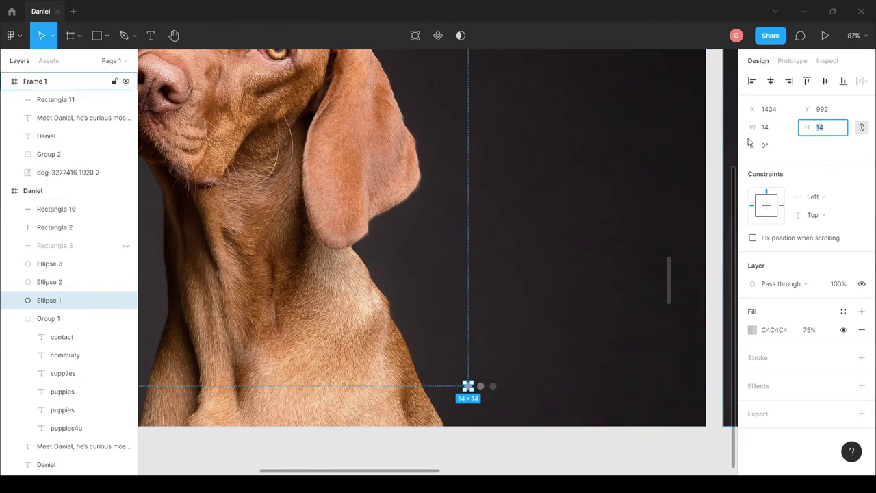
pyautogui.press('Tab')
pyautogui.moveTo(425, 473); pyautogui.dragTo(723, 471)
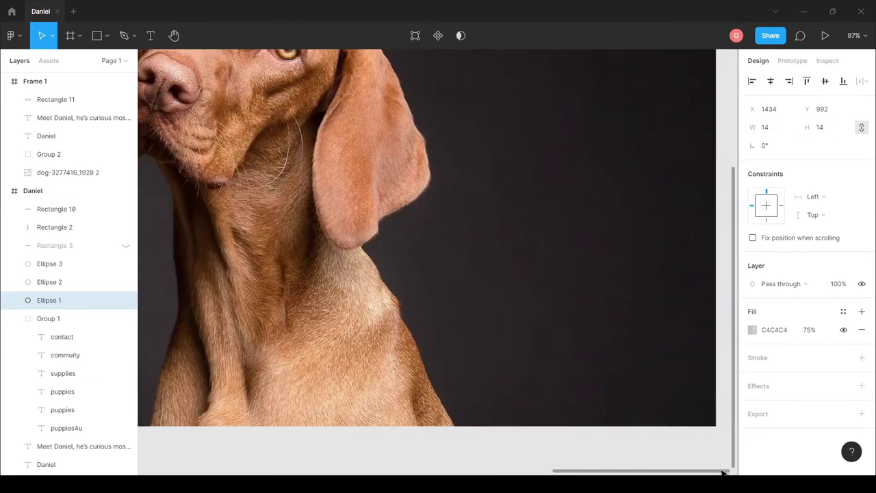
# Draw a 14×14 circle near the dog photo's bottom and compare the Daniel dots' spacing
pyautogui.click(107, 36)
pyautogui.click(81, 104)
pyautogui.moveTo(486, 395); pyautogui.dragTo(498, 407)
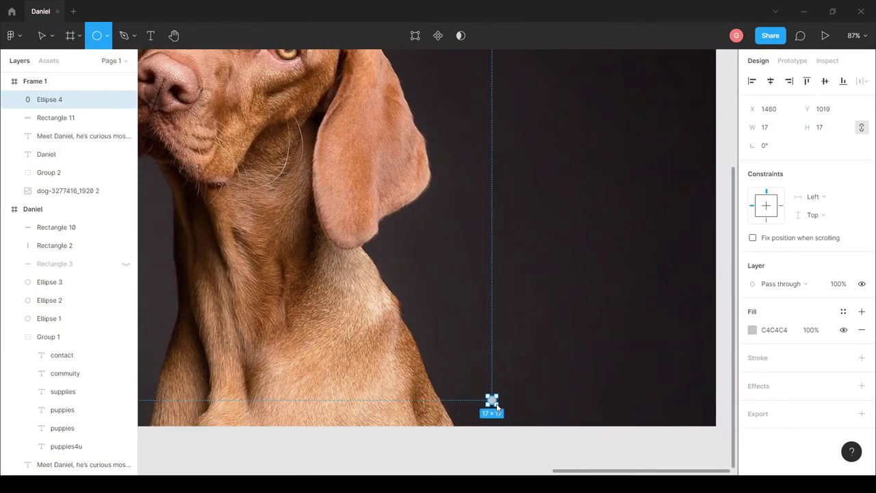
pyautogui.click(594, 443)
pyautogui.click(477, 399)
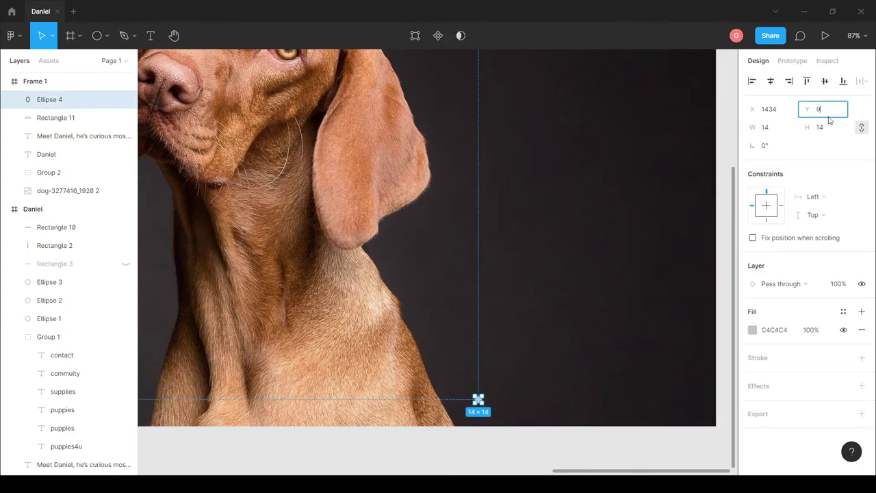
pyautogui.click(823, 109)
pyautogui.write('92')
pyautogui.click(516, 448)
pyautogui.moveTo(555, 470); pyautogui.dragTo(322, 471)
pyautogui.click(299, 385)
pyautogui.click(273, 386)
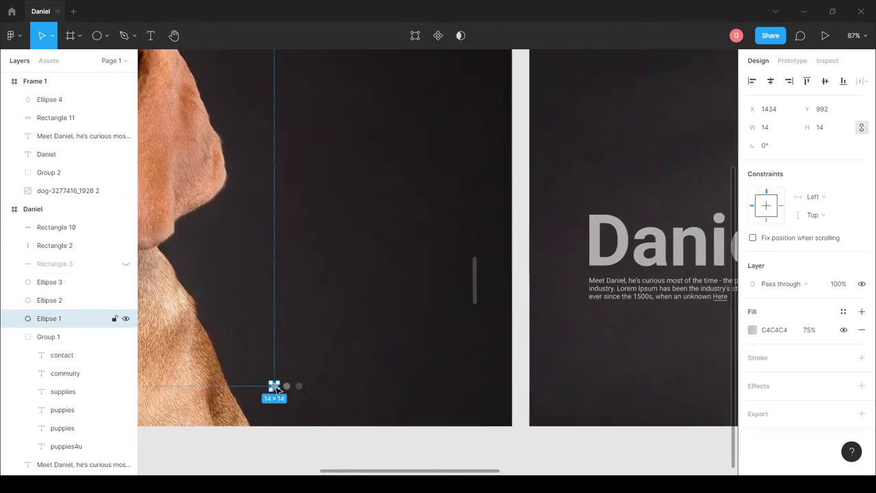
pyautogui.click(286, 387)
pyautogui.moveTo(456, 472); pyautogui.dragTo(683, 472)
# Alt-drag copies to make three dots and give them 75% fill opacity
pyautogui.click(509, 385)
pyautogui.moveTo(509, 385); pyautogui.dragTo(528, 394)
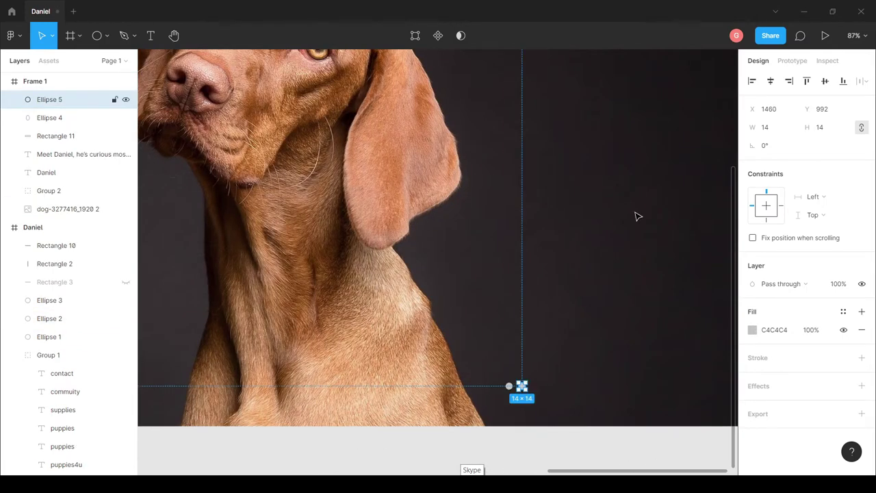
pyautogui.click(535, 424)
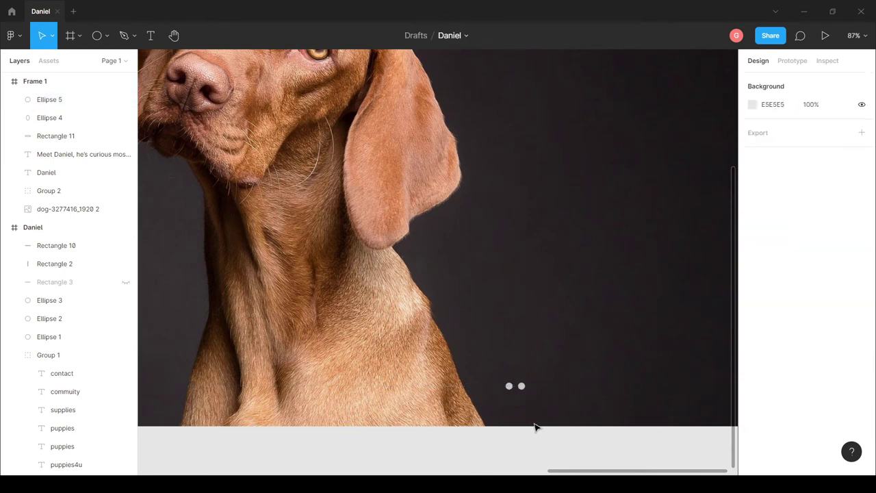
pyautogui.click(618, 399)
pyautogui.hotkey('ctrl', 'z')
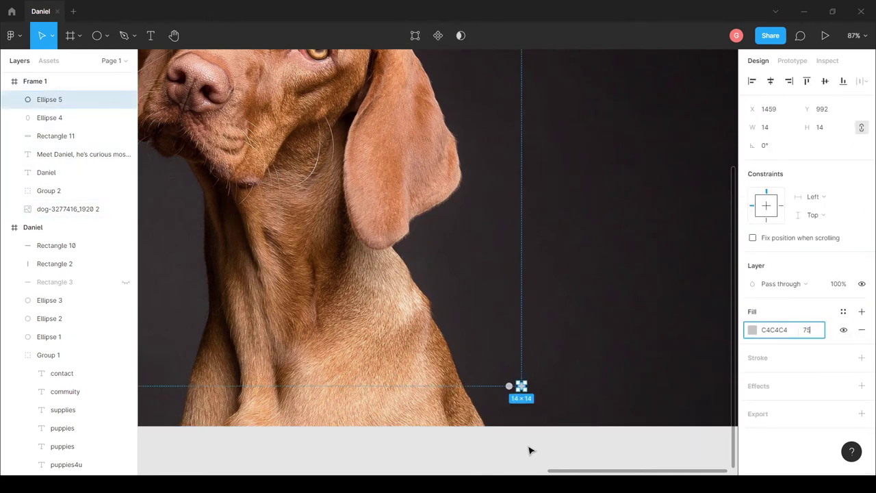
pyautogui.click(520, 385)
pyautogui.moveTo(520, 385); pyautogui.dragTo(536, 390)
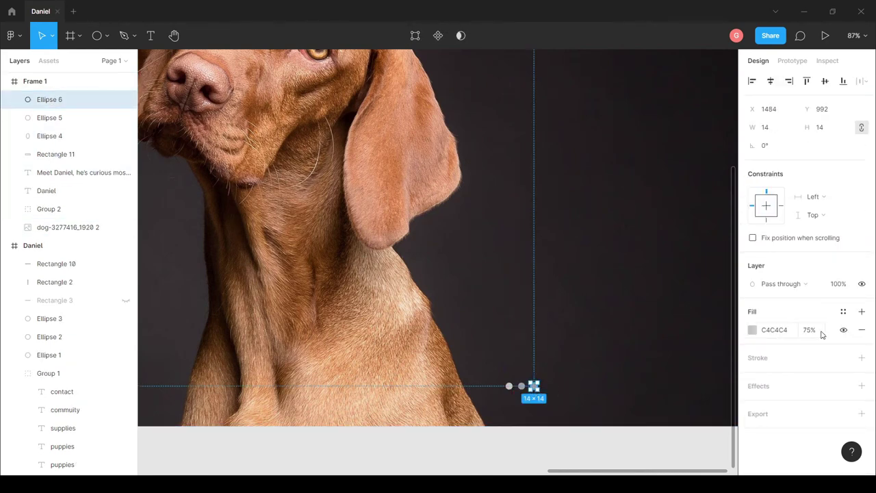
pyautogui.press('Escape')
pyautogui.keyDown('ctrl'); pyautogui.scroll(-5, 612, 353); pyautogui.keyUp('ctrl')
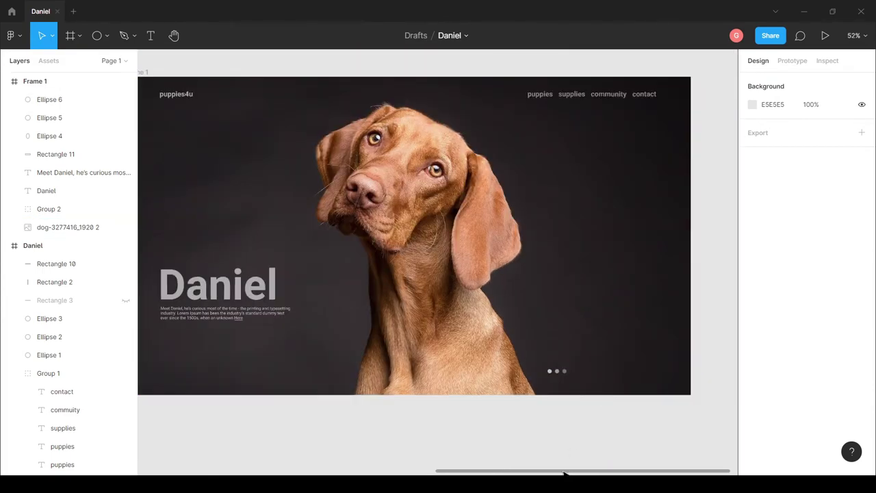
# Draw a thin rounded vertical bar at Frame 1's right edge with 25% fill
pyautogui.hscroll(-5, 482, 354)
pyautogui.keyDown('ctrl'); pyautogui.scroll(5, 475, 318); pyautogui.keyUp('ctrl')
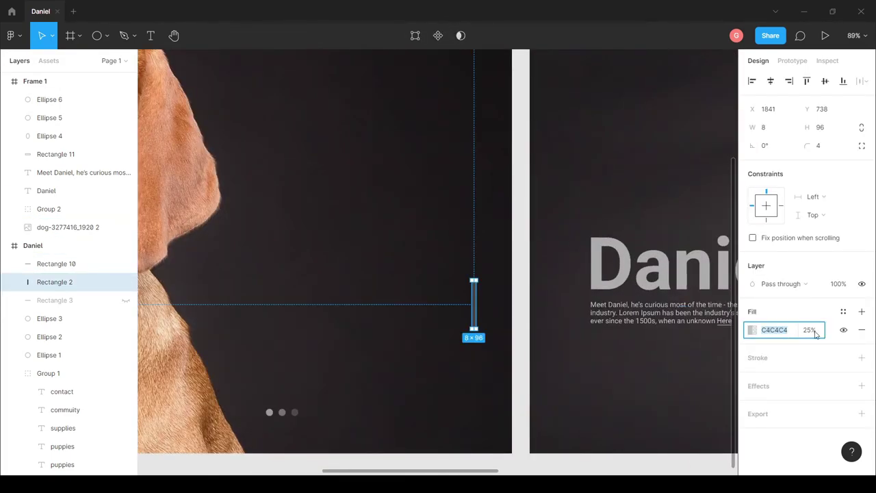
pyautogui.moveTo(494, 472); pyautogui.dragTo(688, 461)
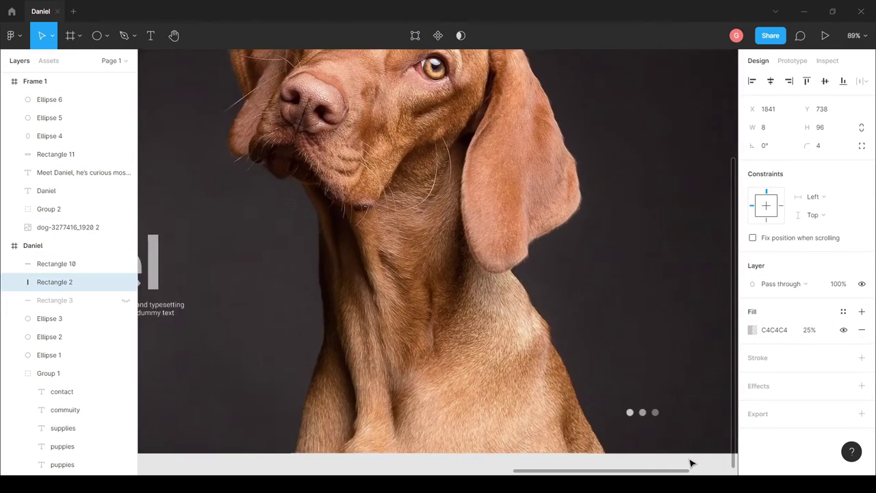
pyautogui.hscroll(3, 707, 377)
pyautogui.click(106, 35)
pyautogui.click(123, 60)
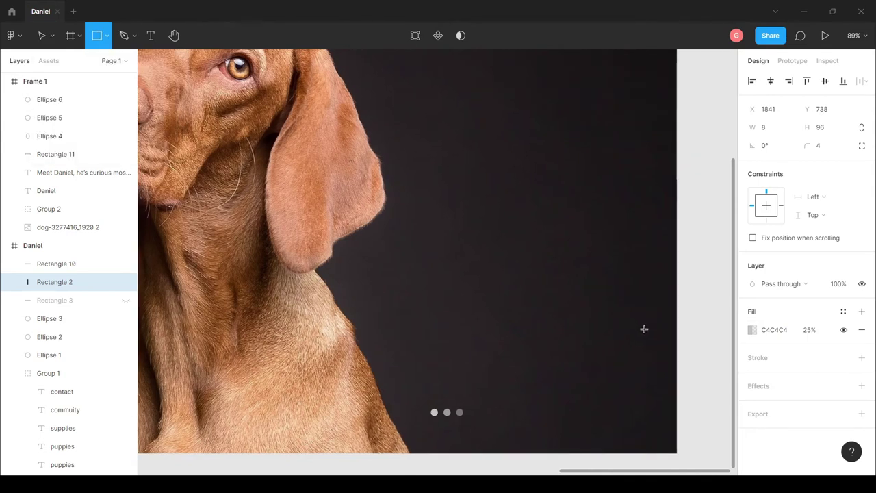
pyautogui.moveTo(639, 309); pyautogui.dragTo(644, 352)
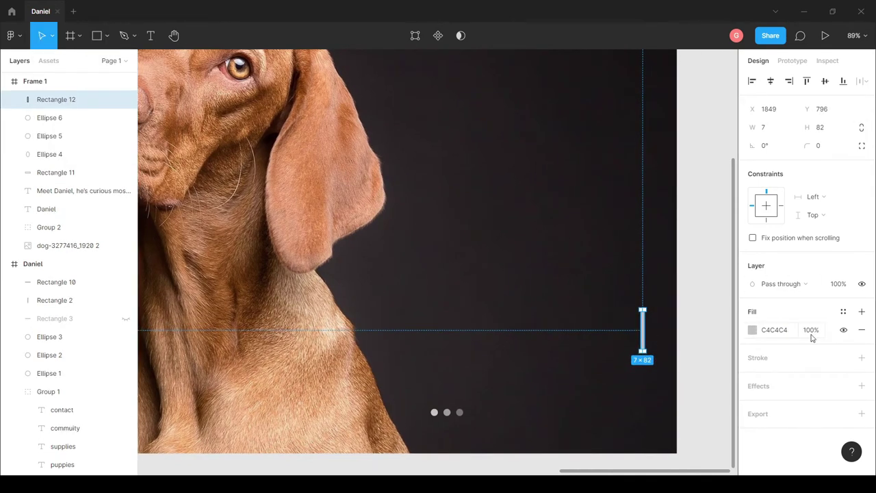
pyautogui.write('25')
pyautogui.moveTo(805, 146); pyautogui.dragTo(854, 149)
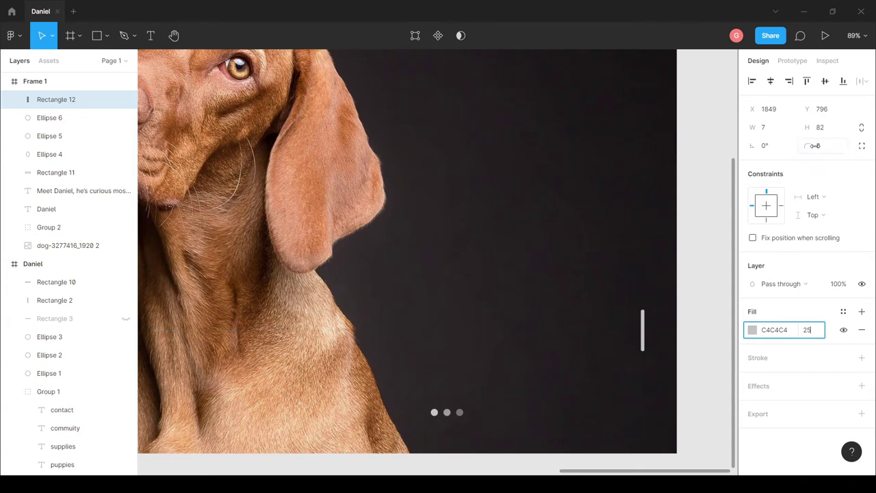
pyautogui.press('Return')
pyautogui.press('Escape')
pyautogui.keyDown('ctrl'); pyautogui.scroll(-2, 708, 315); pyautogui.keyUp('ctrl')
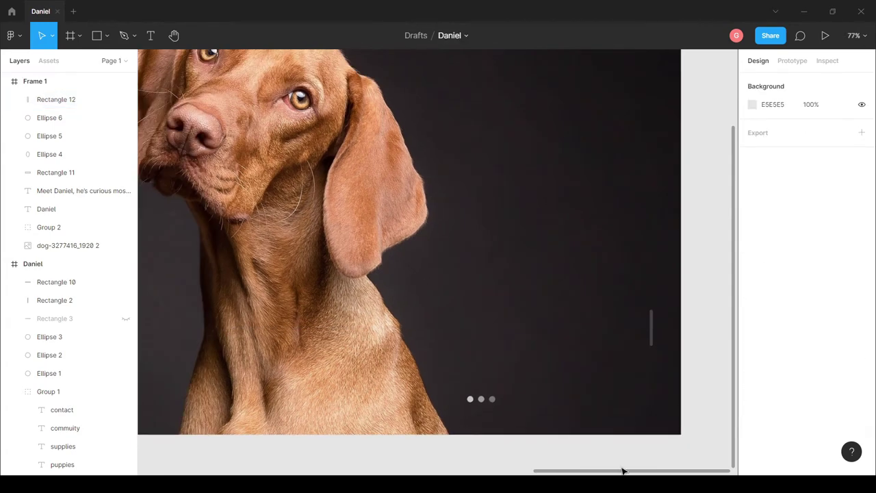
pyautogui.moveTo(623, 471); pyautogui.dragTo(394, 467)
# Copy the Daniel bar's values onto the new bar: width 8, X 1841, Y 20
pyautogui.click(461, 305)
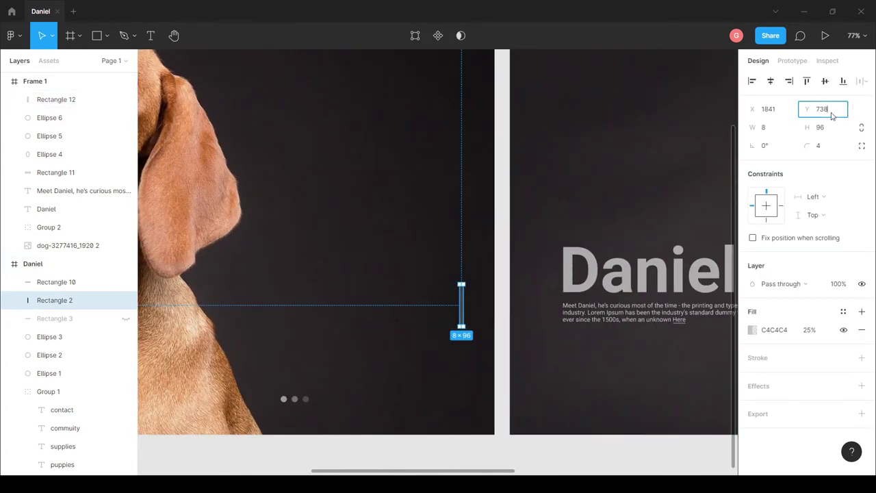
pyautogui.moveTo(503, 473); pyautogui.dragTo(713, 464)
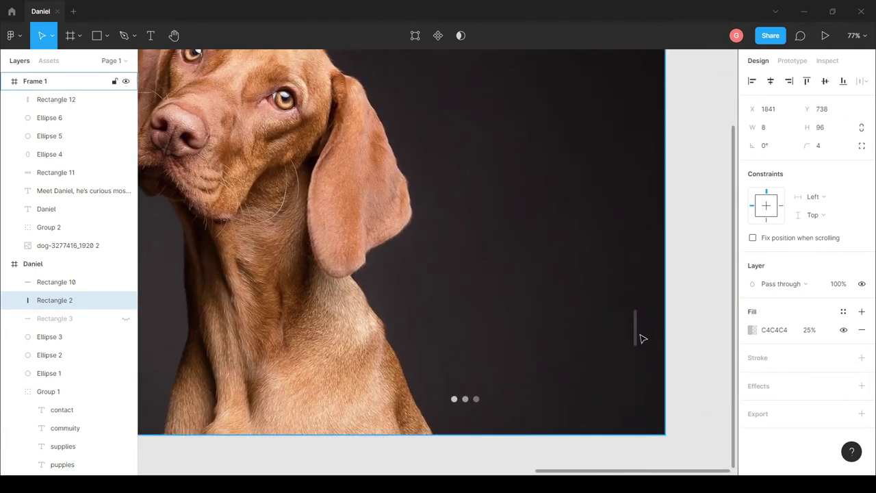
pyautogui.click(636, 328)
pyautogui.press('Return')
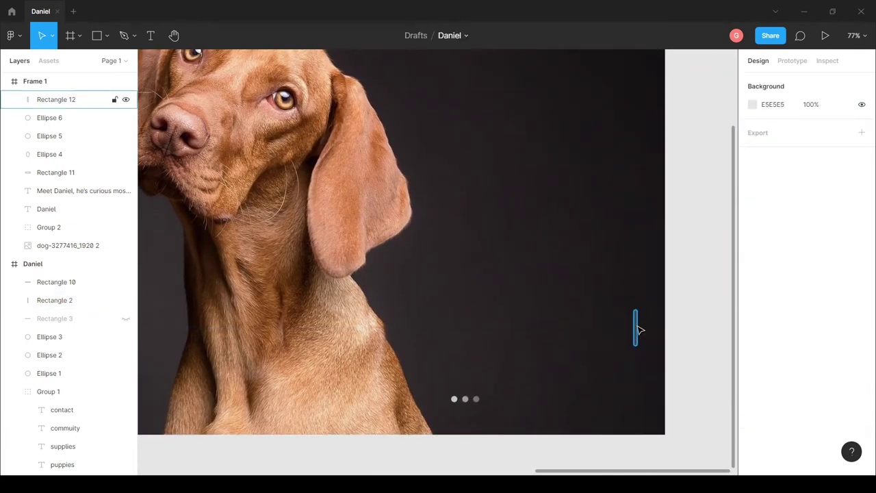
pyautogui.click(770, 110)
pyautogui.click(826, 118)
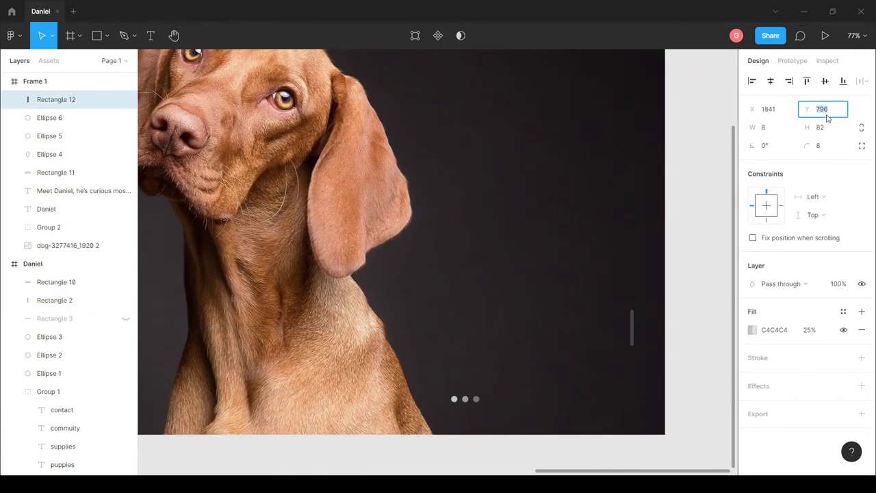
pyautogui.write('720')
pyautogui.press('Return')
pyautogui.scroll(-2, 680, 303)
pyautogui.click(681, 303)
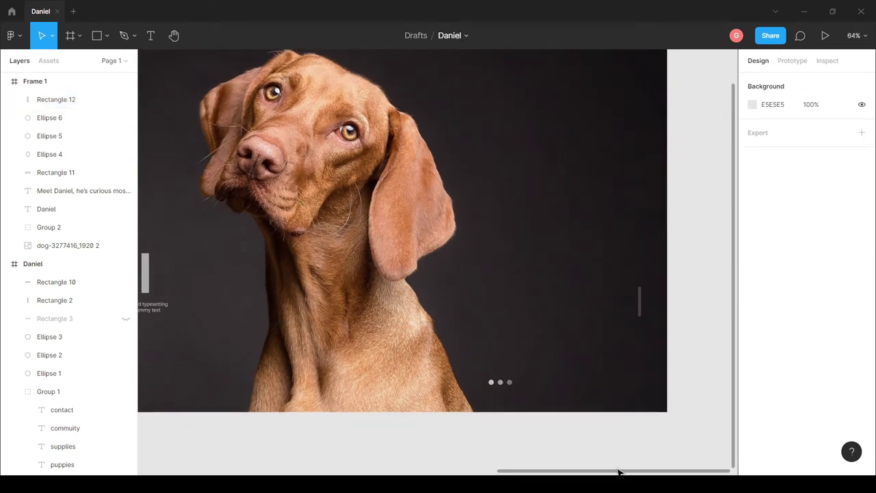
# Compare Frame 1's bar against Rectangle 2 in the Daniel frame
pyautogui.scroll(1, 565, 347)
pyautogui.scroll(-3, 565, 347)
pyautogui.click(209, 309)
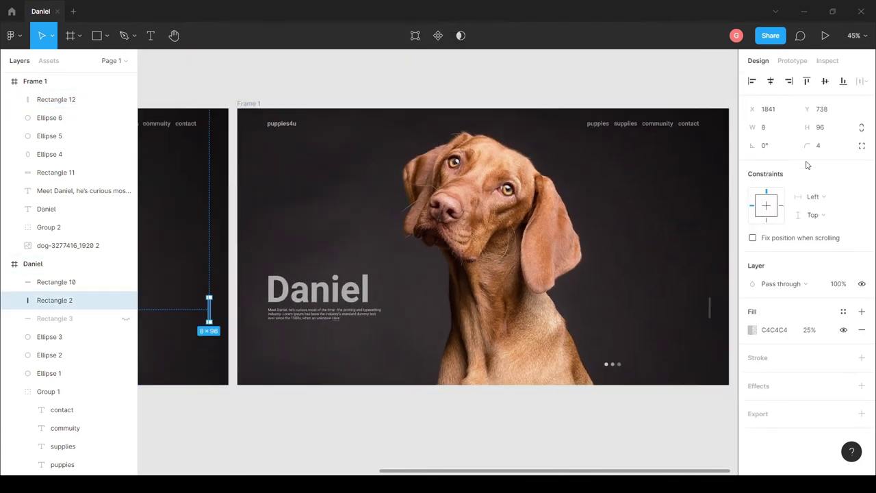
pyautogui.hscroll(2, 667, 320)
pyautogui.scroll(1, 596, 307)
pyautogui.click(594, 311)
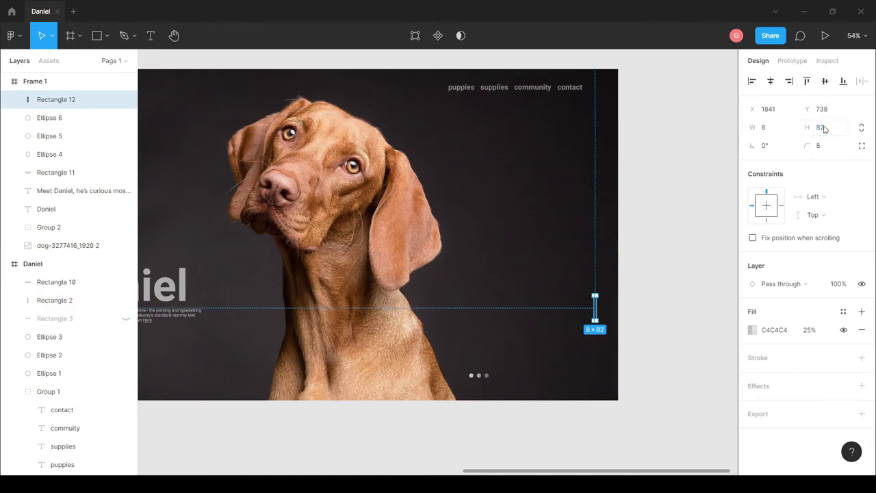
pyautogui.click(687, 187)
pyautogui.scroll(-2, 636, 344)
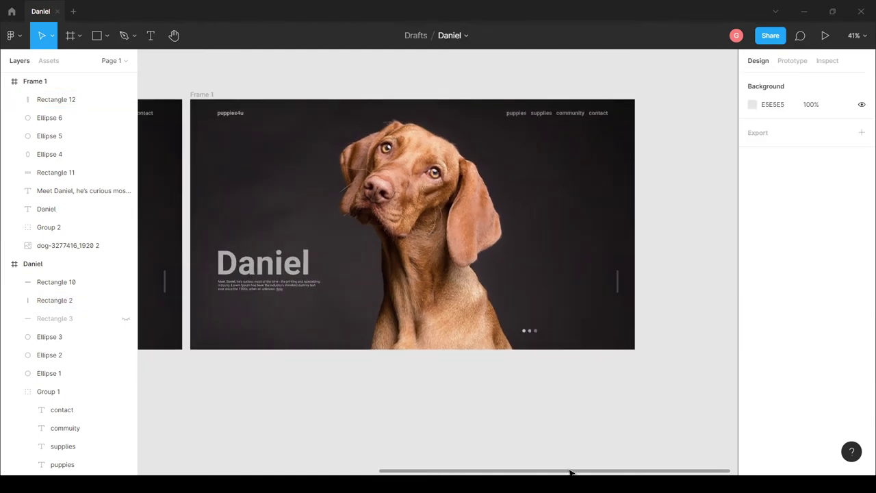
# Pan to the original Daniel frame and delete it
pyautogui.moveTo(570, 472); pyautogui.dragTo(529, 464)
pyautogui.scroll(1, 608, 149)
pyautogui.scroll(-3, 461, 174)
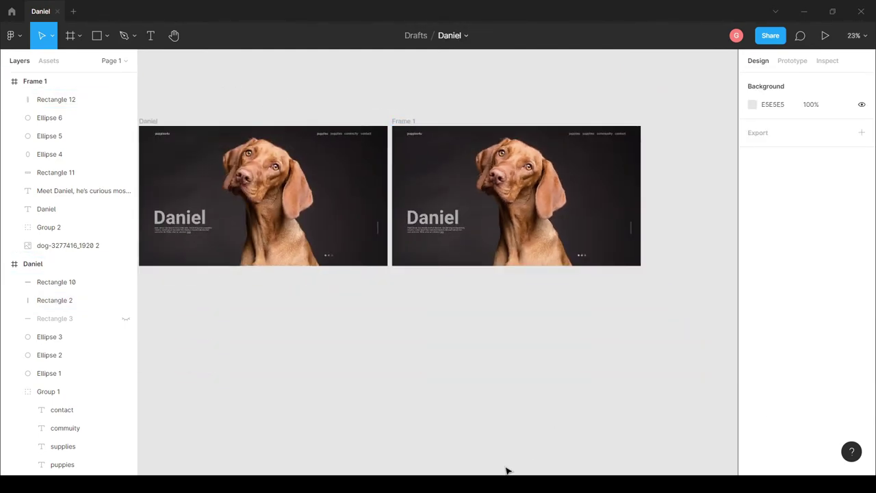
pyautogui.click(171, 35)
pyautogui.moveTo(162, 115); pyautogui.dragTo(335, 148)
pyautogui.press('v')
pyautogui.click(328, 156)
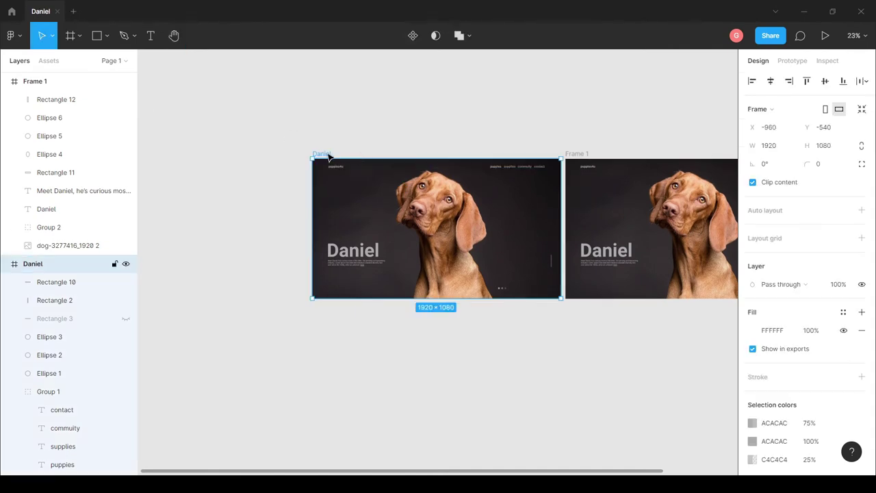
pyautogui.press('Delete')
# Pan back so Frame 1 is fully in view
pyautogui.scroll(3, 362, 143)
pyautogui.scroll(2, 362, 143)
pyautogui.click(150, 35)
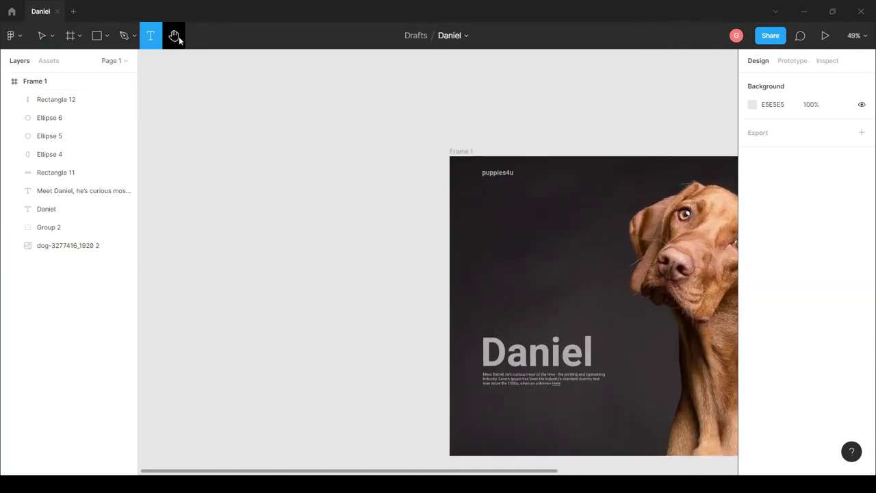
pyautogui.click(176, 38)
pyautogui.moveTo(552, 212)
pyautogui.mouseDown()
pyautogui.moveTo(240, 145)
pyautogui.moveTo(275, 157)
pyautogui.mouseUp()
pyautogui.press('v')
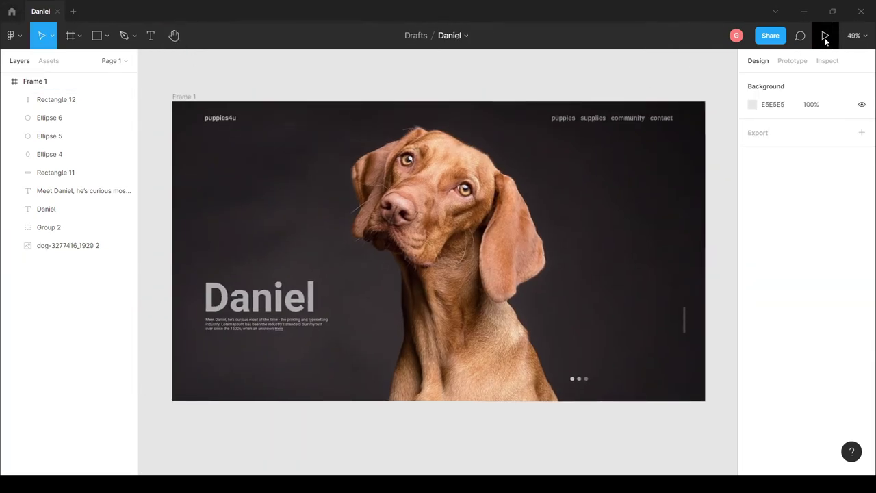
pyautogui.click(825, 37)
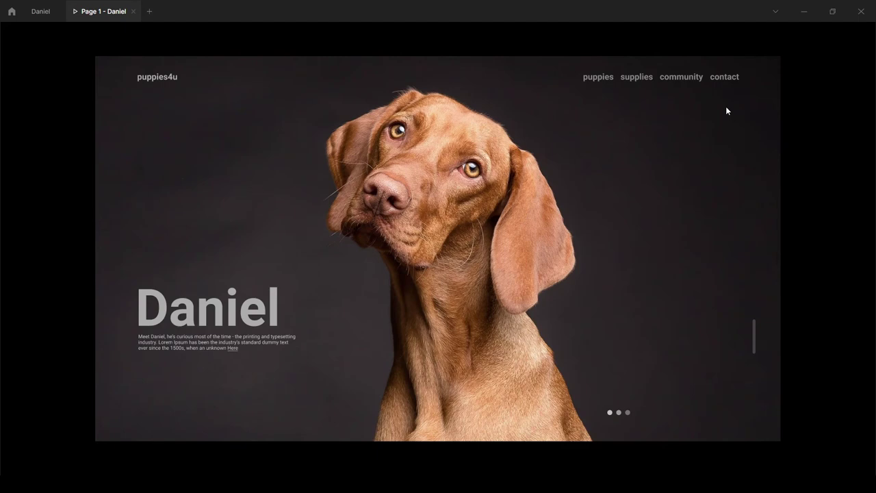
pyautogui.hotkey('ctrl', 'w')
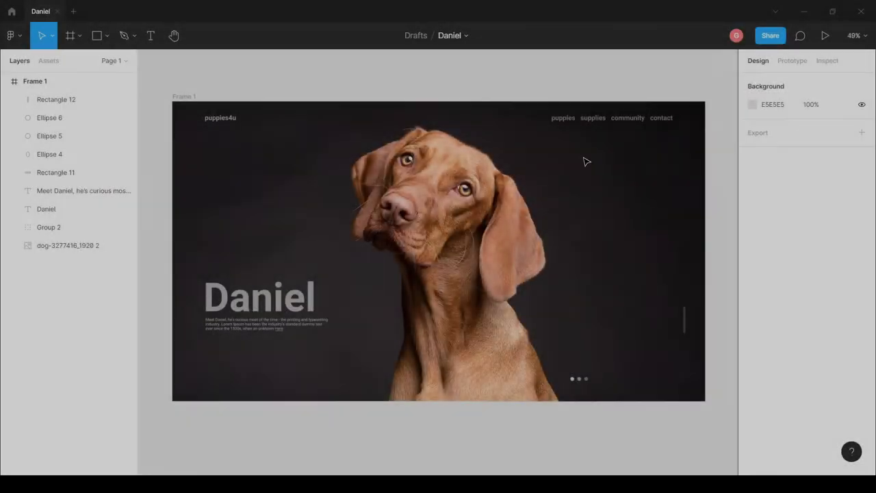
# Add a 4x export setting to Frame 1
pyautogui.scroll(-1, 653, 445)
pyautogui.keyDown('ctrl'); pyautogui.scroll(-2, 655, 430); pyautogui.keyUp('ctrl')
pyautogui.keyDown('ctrl'); pyautogui.scroll(-2, 449, 418); pyautogui.keyUp('ctrl')
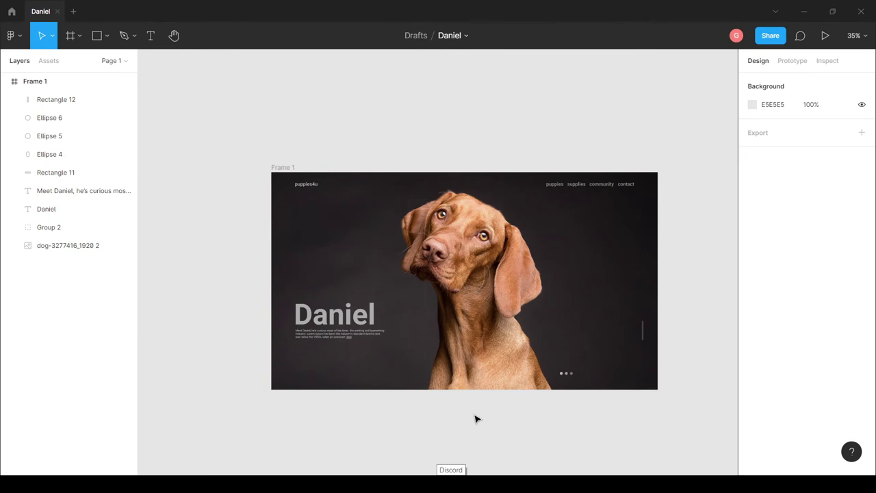
pyautogui.keyDown('ctrl'); pyautogui.scroll(2, 667, 315); pyautogui.keyUp('ctrl')
pyautogui.keyDown('ctrl'); pyautogui.scroll(1, 616, 301); pyautogui.keyUp('ctrl')
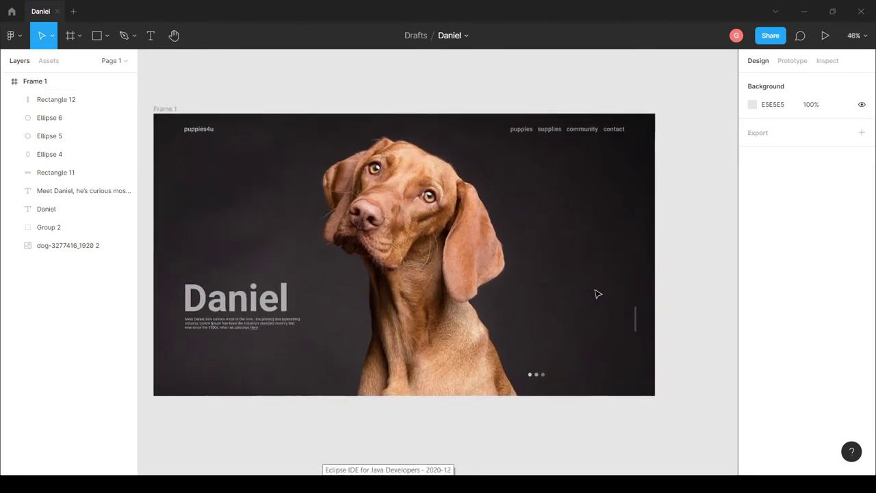
pyautogui.click(168, 109)
pyautogui.scroll(-3, 828, 417)
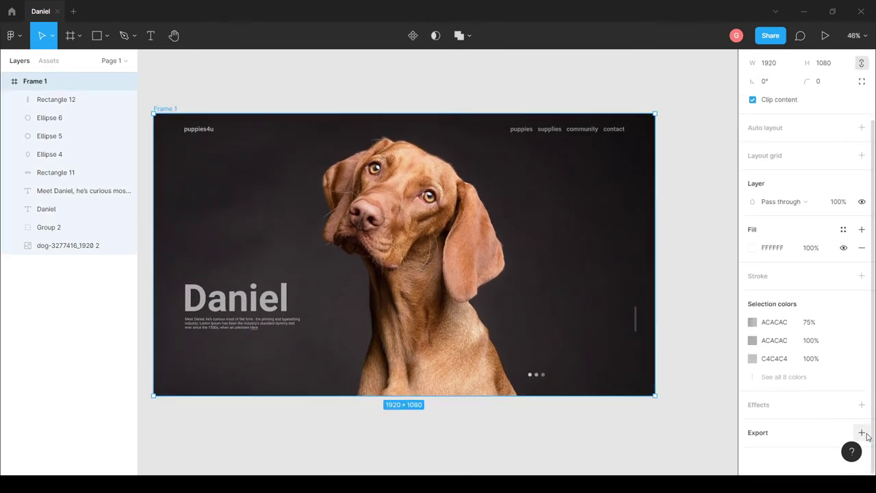
pyautogui.click(860, 431)
pyautogui.click(759, 412)
pyautogui.click(765, 431)
# Export Frame 1 as PNG and save it as 'Daniel'
pyautogui.click(807, 436)
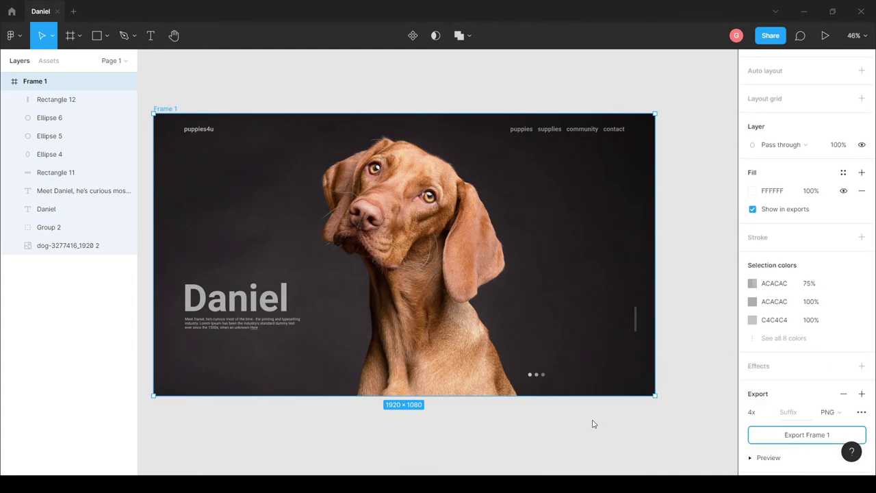
pyautogui.write('Daniel')
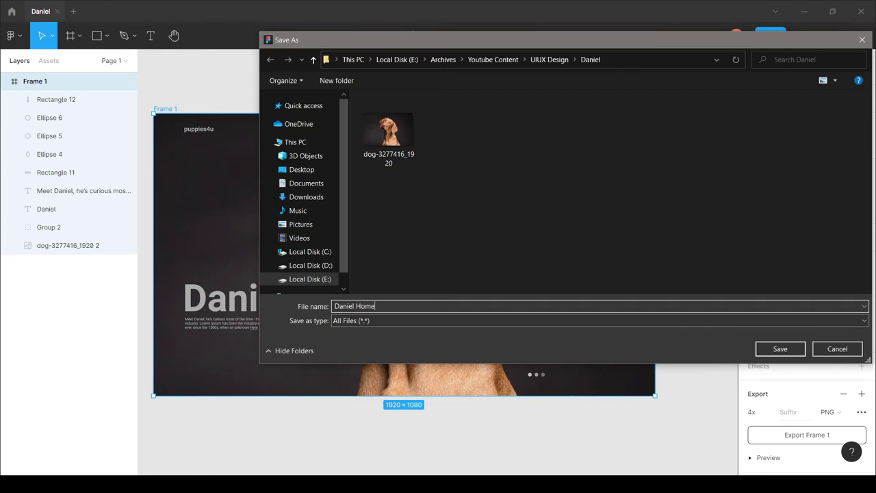
pyautogui.press('Return')
# Draw Frame 2 beside Frame 1 with a width of 1000
pyautogui.click(528, 416)
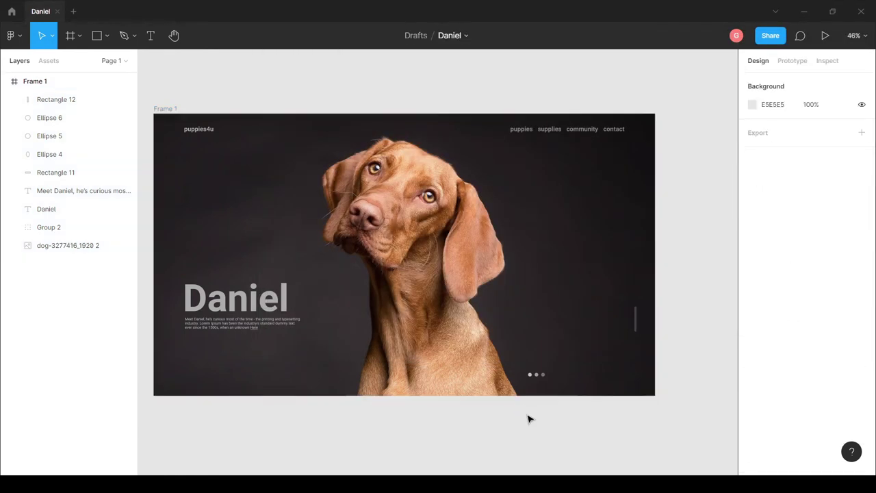
pyautogui.scroll(-2, 529, 419)
pyautogui.scroll(-1, 529, 419)
pyautogui.click(173, 36)
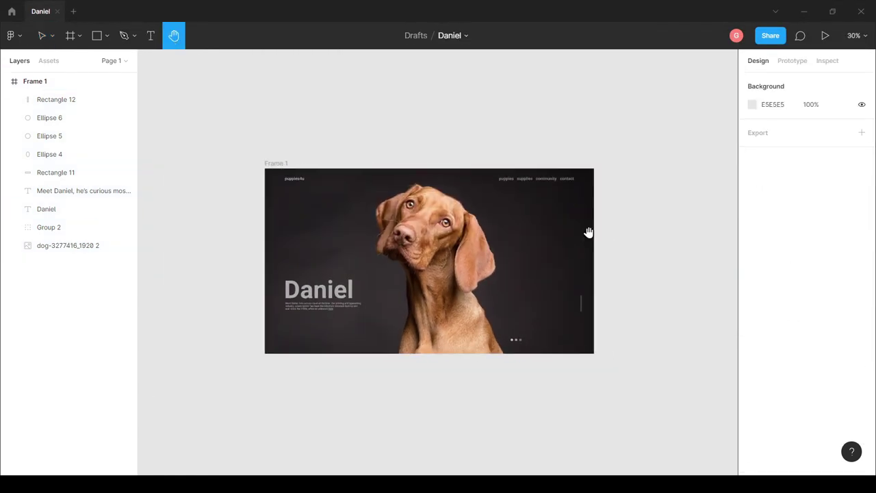
pyautogui.moveTo(586, 230); pyautogui.dragTo(373, 247)
pyautogui.scroll(1, 374, 247)
pyautogui.click(71, 36)
pyautogui.moveTo(355, 169); pyautogui.dragTo(600, 389)
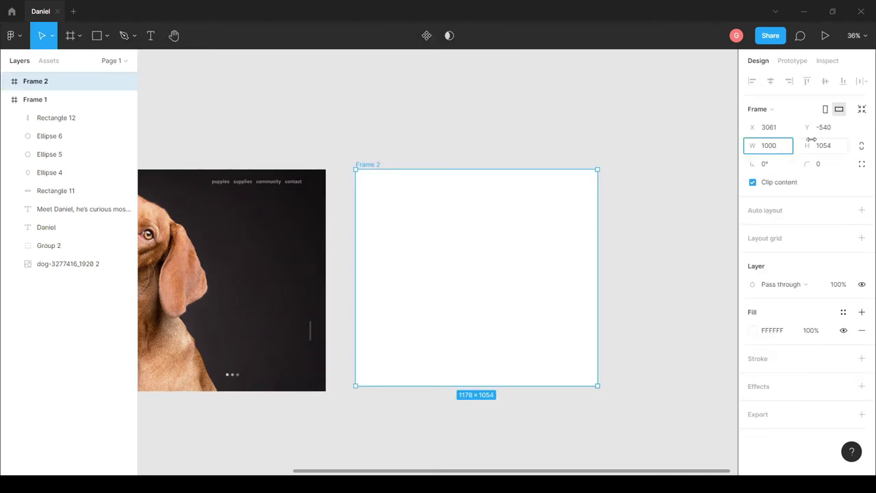
pyautogui.click(817, 146)
pyautogui.press('Escape')
pyautogui.scroll(1, 445, 248)
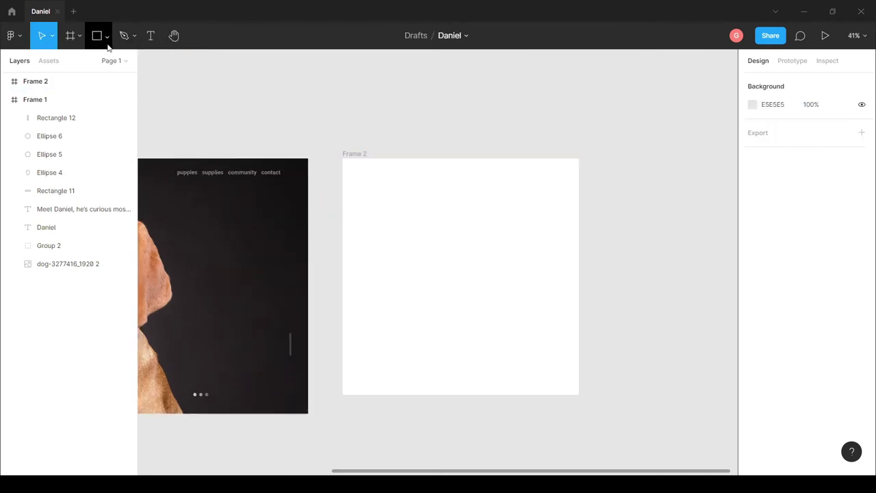
# Place the exported Daniel PNG image on the canvas
pyautogui.click(106, 41)
pyautogui.click(89, 144)
pyautogui.click(413, 130)
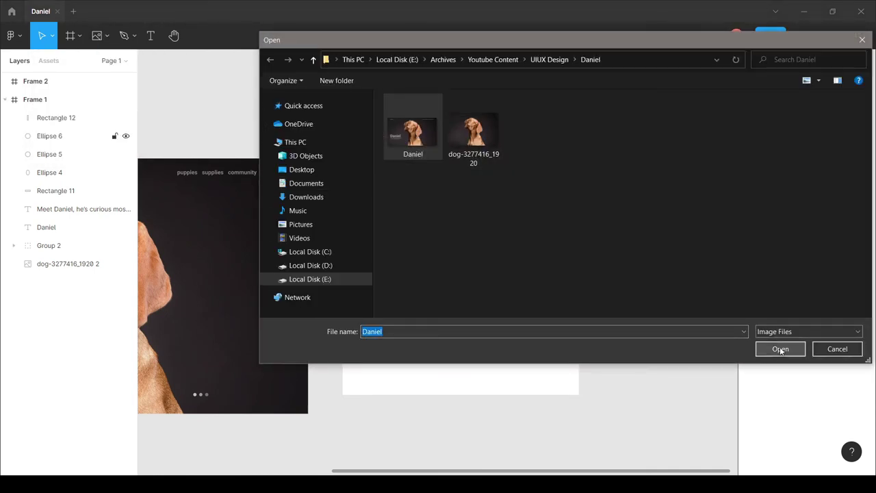
pyautogui.click(780, 349)
pyautogui.scroll(-1, 570, 358)
pyautogui.scroll(-2, 579, 373)
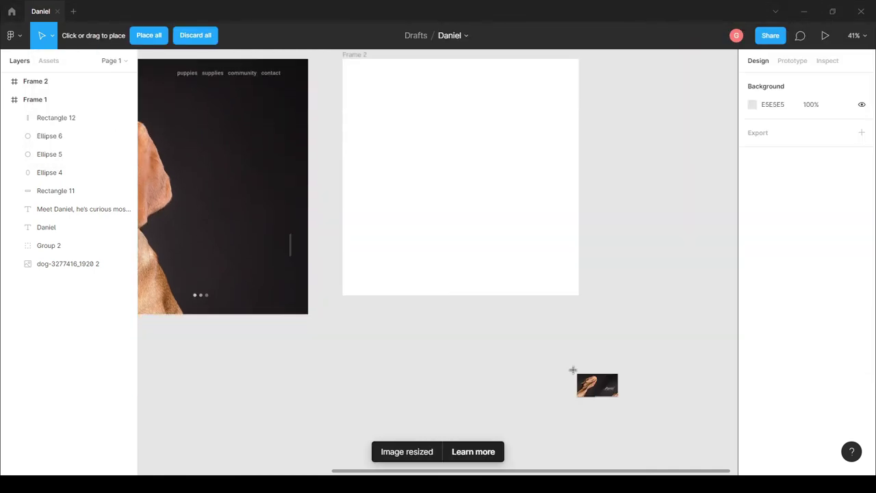
pyautogui.click(573, 371)
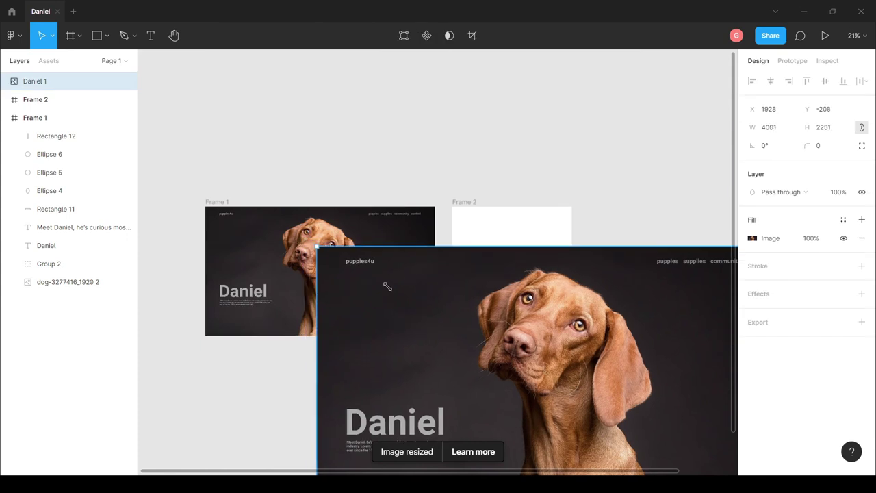
# Shrink the placed Daniel 1 image down to roughly 918×516
pyautogui.moveTo(306, 240)
pyautogui.mouseDown()
pyautogui.moveTo(604, 400)
pyautogui.moveTo(486, 335)
pyautogui.mouseUp()
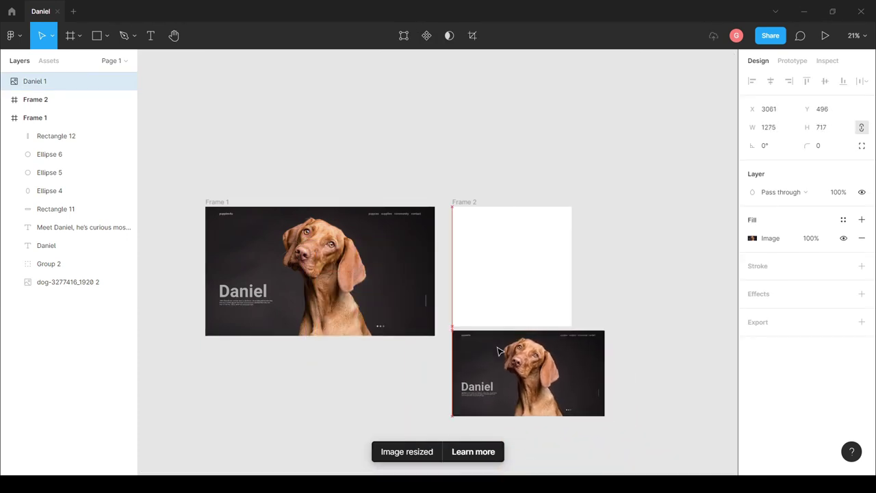
pyautogui.hscroll(-2, 637, 372)
pyautogui.scroll(3, 637, 372)
pyautogui.moveTo(656, 306); pyautogui.dragTo(586, 342)
pyautogui.moveTo(539, 385); pyautogui.dragTo(548, 375)
pyautogui.click(616, 343)
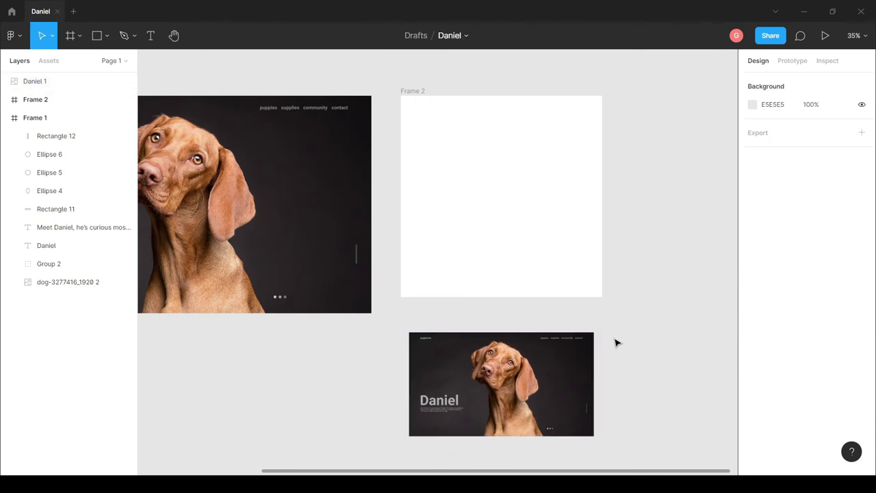
pyautogui.click(583, 367)
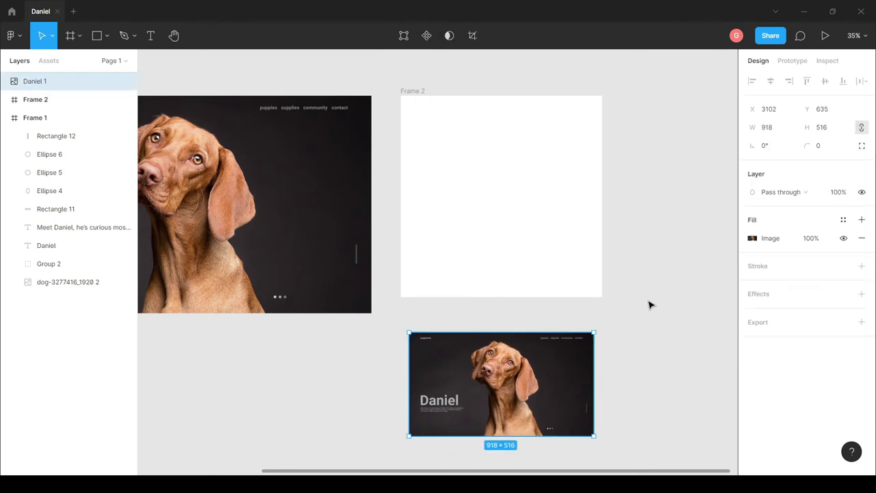
pyautogui.scroll(2, 650, 305)
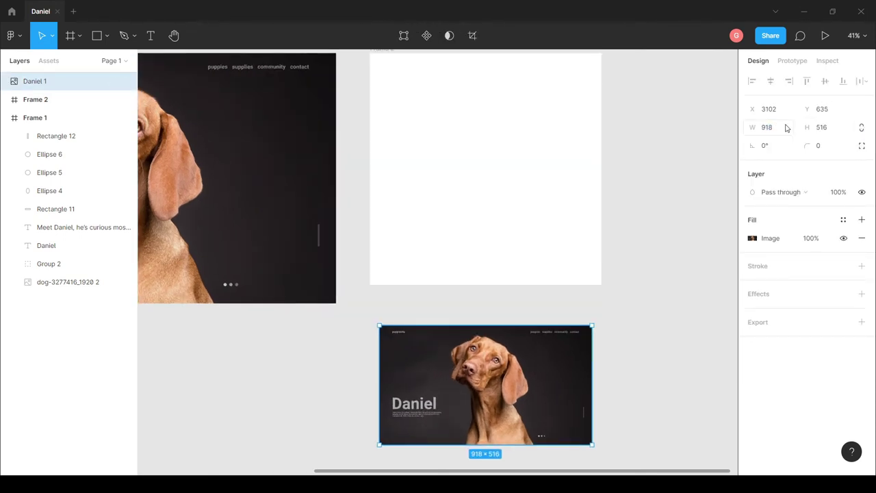
pyautogui.write('893')
# Size the Daniel 1 image to exactly 893×502 and move it into Frame 2
pyautogui.press('Tab')
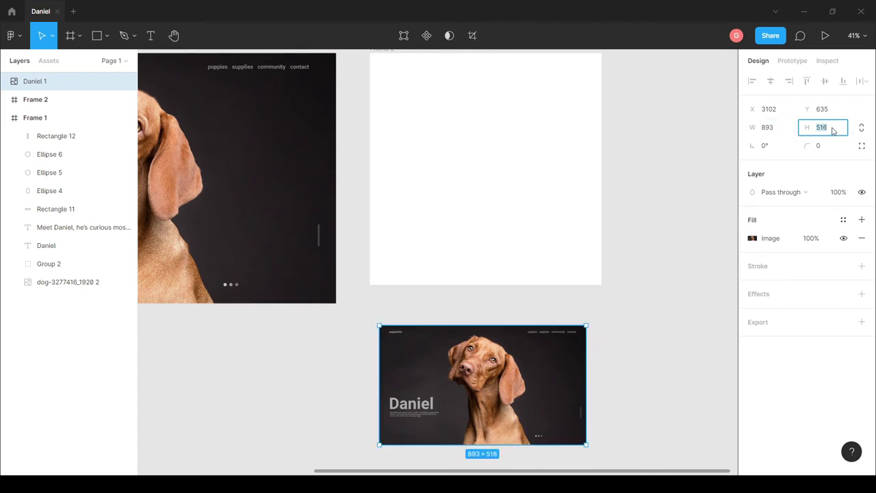
pyautogui.click(684, 152)
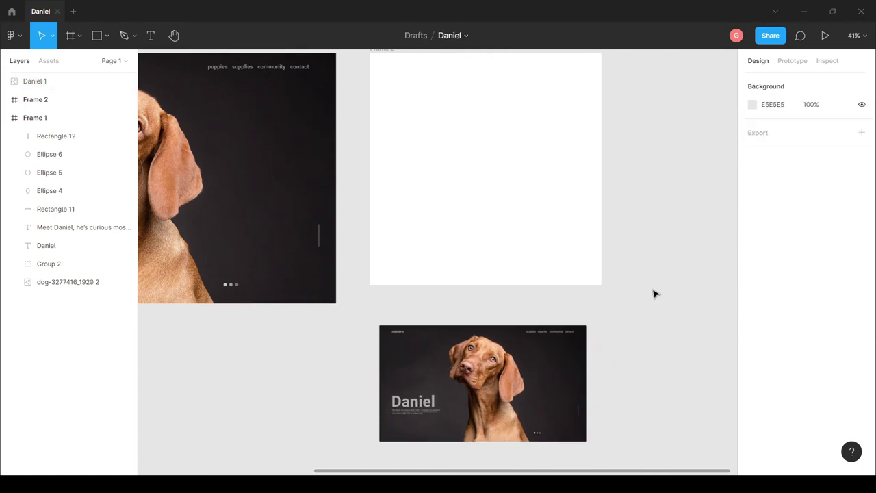
pyautogui.press('Tab')
pyautogui.moveTo(544, 401); pyautogui.dragTo(546, 205)
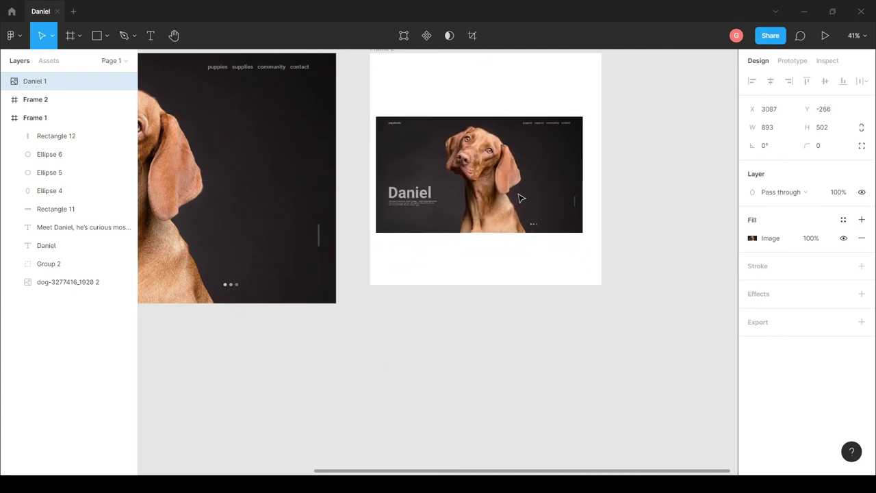
pyautogui.scroll(2, 544, 199)
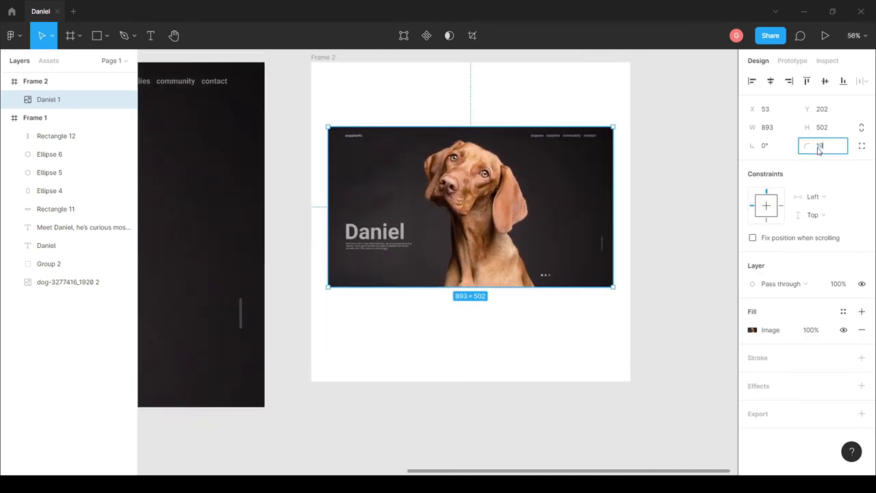
# Give the image an 11 corner radius and centre it horizontally and vertically in Frame 2
pyautogui.click(700, 180)
pyautogui.press('Tab')
pyautogui.moveTo(810, 145)
pyautogui.mouseDown()
pyautogui.moveTo(758, 156)
pyautogui.moveTo(755, 145)
pyautogui.mouseUp()
pyautogui.scroll(1, 675, 164)
pyautogui.click(770, 81)
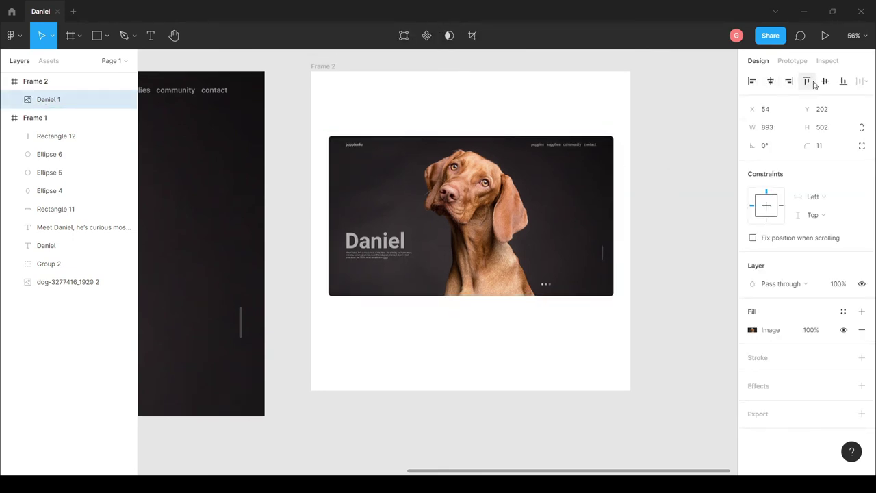
pyautogui.click(825, 82)
# Hide the Daniel 1 image and draw a wide rectangle across Frame 2
pyautogui.click(665, 288)
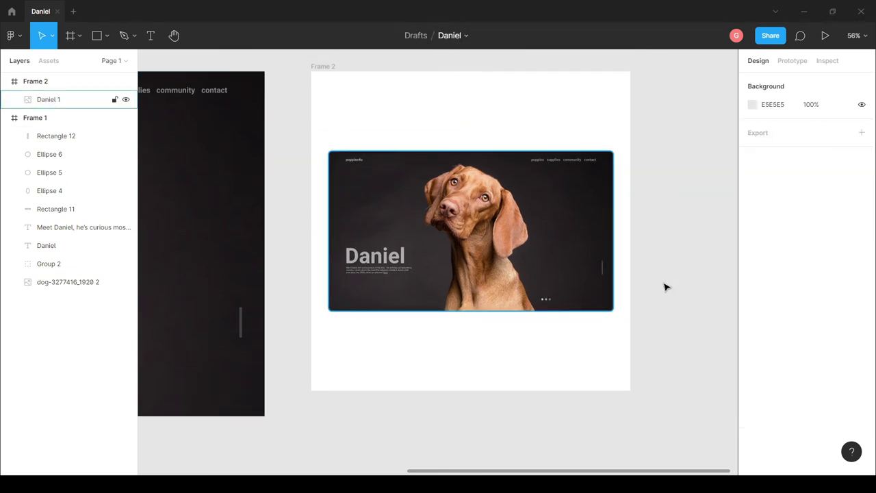
pyautogui.keyDown('ctrl'); pyautogui.scroll(3, 581, 147); pyautogui.keyUp('ctrl')
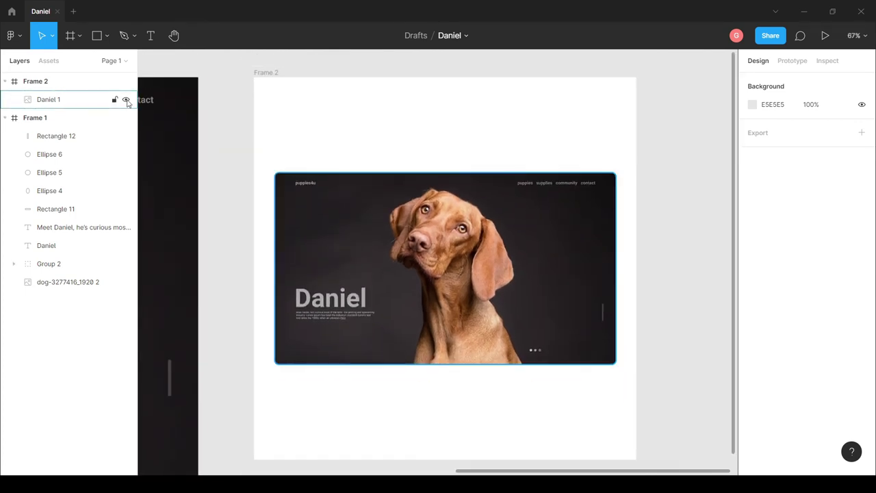
pyautogui.click(125, 99)
pyautogui.click(97, 35)
pyautogui.moveTo(286, 205)
pyautogui.mouseDown()
pyautogui.moveTo(502, 290)
pyautogui.moveTo(610, 296)
pyautogui.mouseUp()
pyautogui.press('Delete')
pyautogui.click(97, 35)
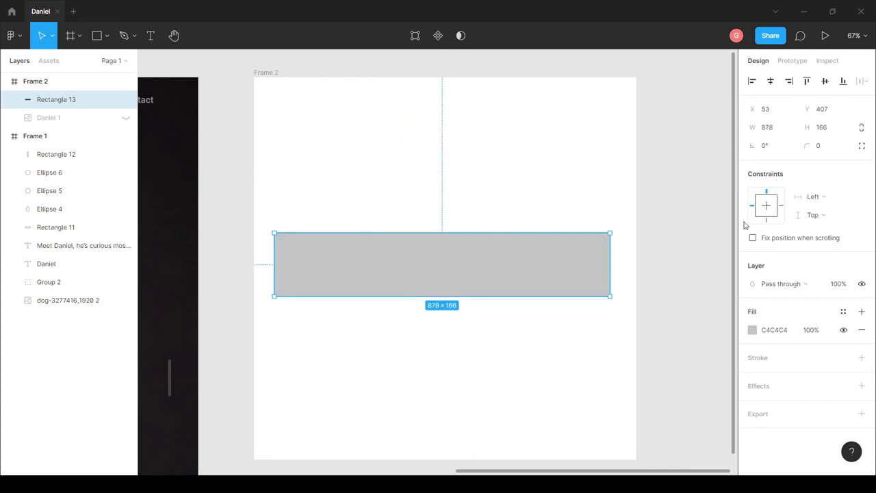
# Make the rectangle 763×134 and place it at X 103, Y 605
pyautogui.click(822, 128)
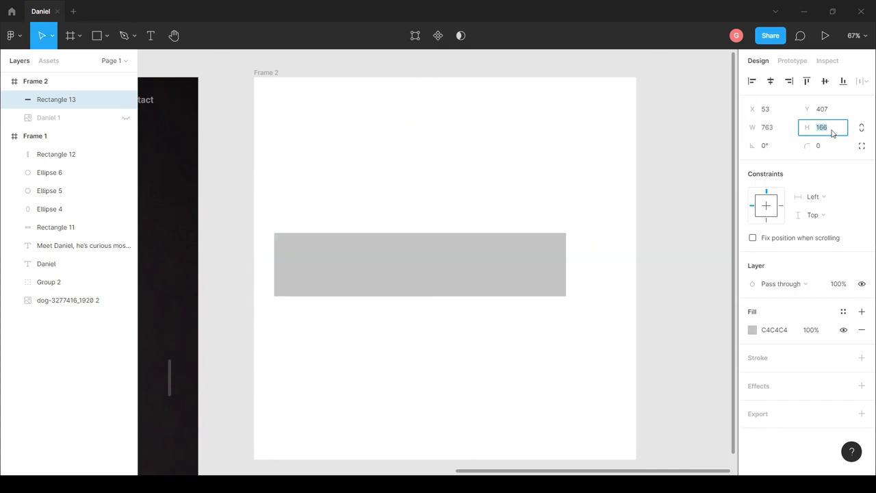
pyautogui.write('134')
pyautogui.press('Return')
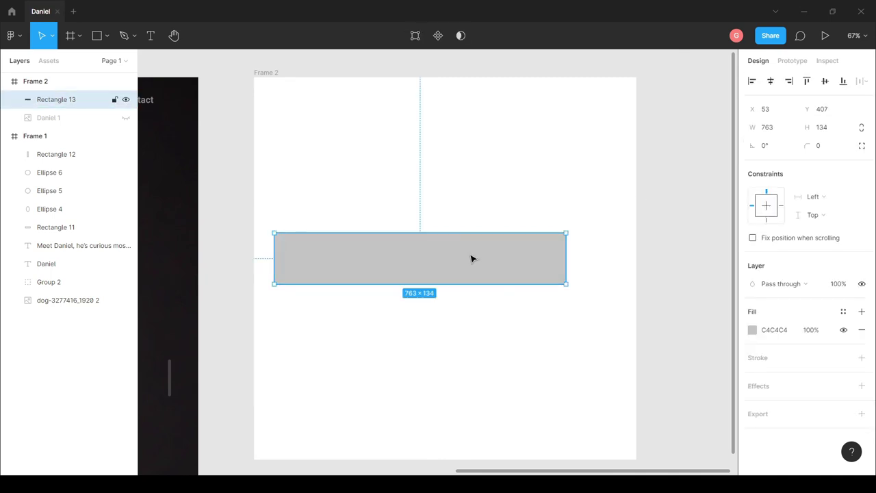
pyautogui.click(825, 110)
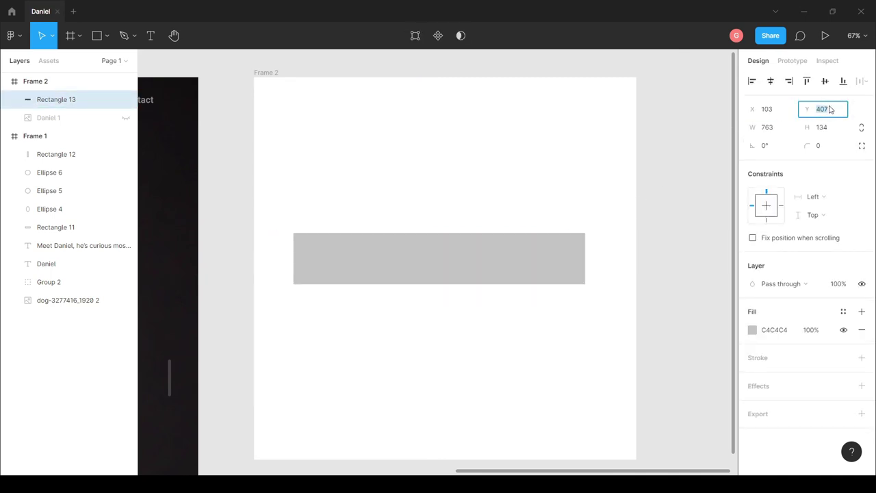
pyautogui.write('605')
pyautogui.press('Return')
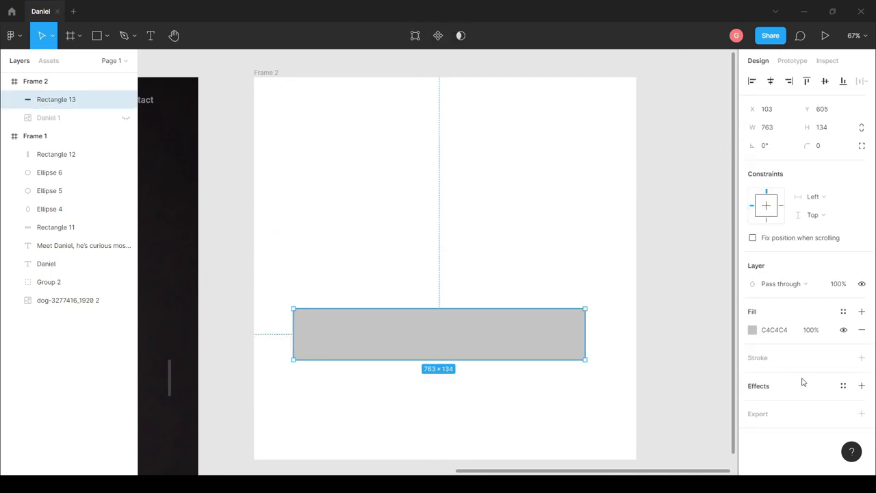
# Add a drop shadow with offset 35/35, blur 98, spread 18 and 34% opacity
pyautogui.click(862, 385)
pyautogui.click(752, 404)
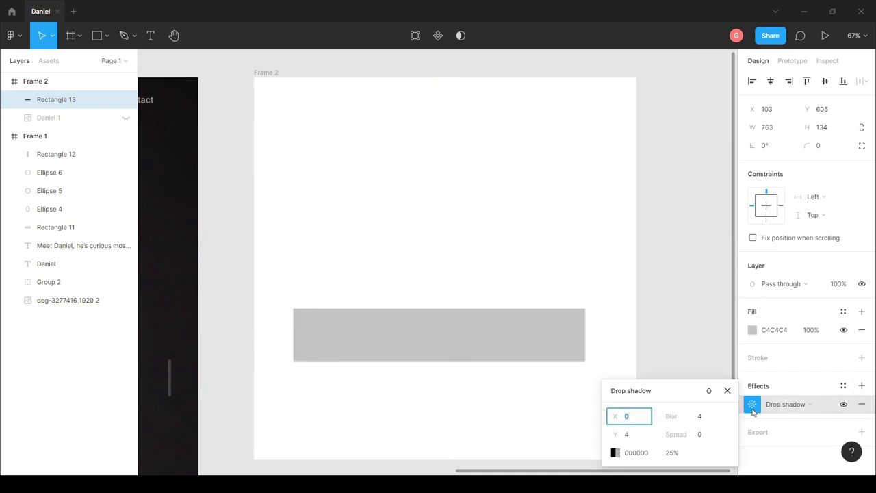
pyautogui.write('35')
pyautogui.click(637, 435)
pyautogui.write('35')
pyautogui.click(703, 423)
pyautogui.write('98')
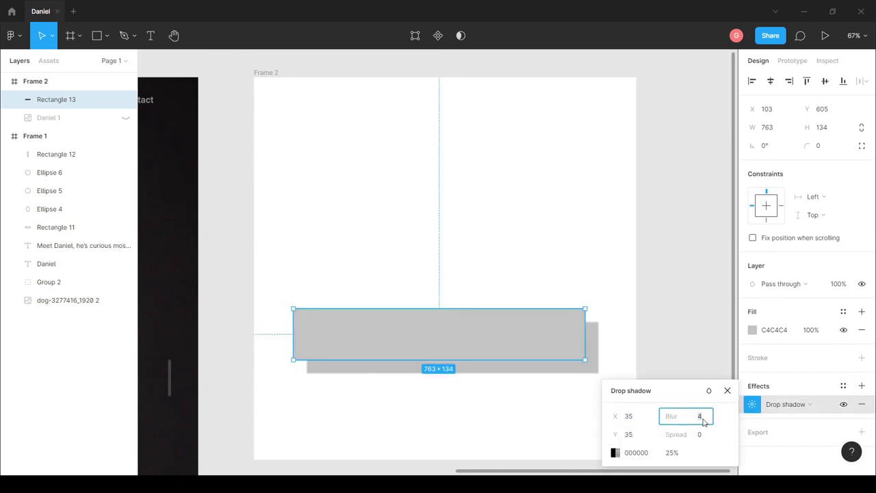
pyautogui.click(704, 435)
pyautogui.write('18')
pyautogui.click(673, 454)
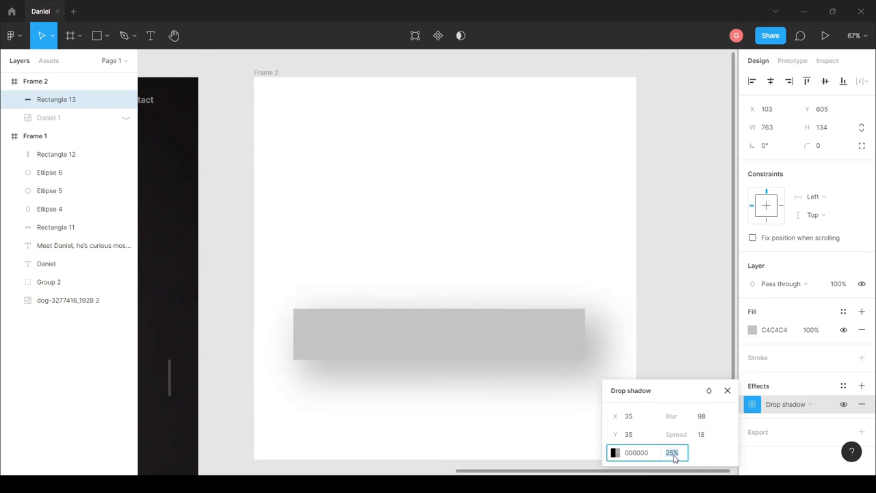
pyautogui.write('34')
pyautogui.press('Tab')
pyautogui.click(675, 278)
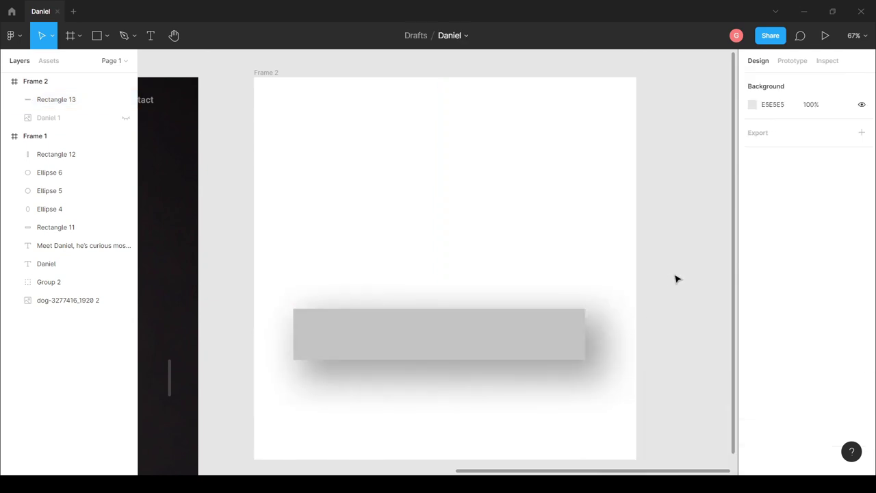
pyautogui.scroll(-1, 675, 278)
# Show Daniel 1 again and move it above Rectangle 13 in the layers
pyautogui.click(125, 118)
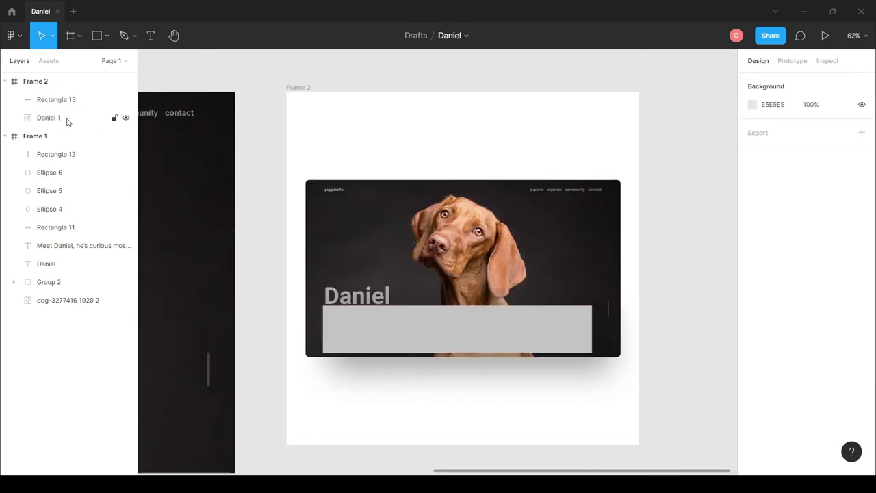
pyautogui.moveTo(67, 119); pyautogui.dragTo(68, 96)
pyautogui.click(701, 187)
pyautogui.scroll(-1, 668, 171)
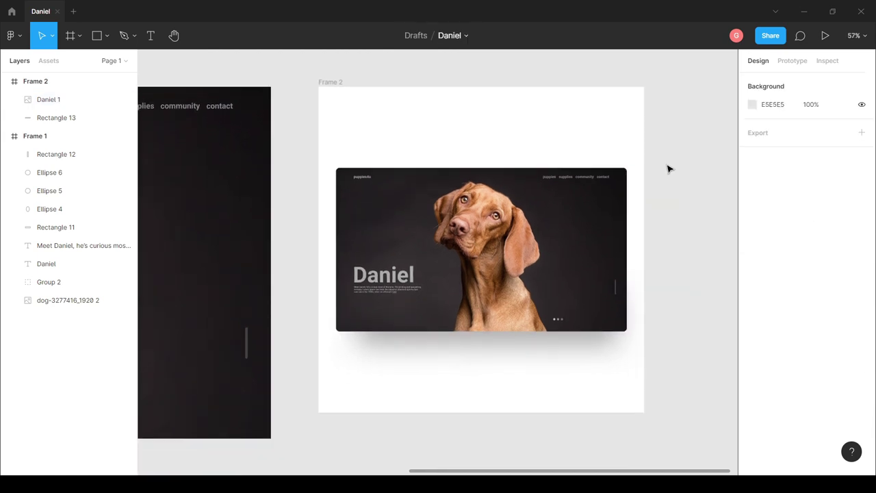
pyautogui.scroll(-1, 691, 181)
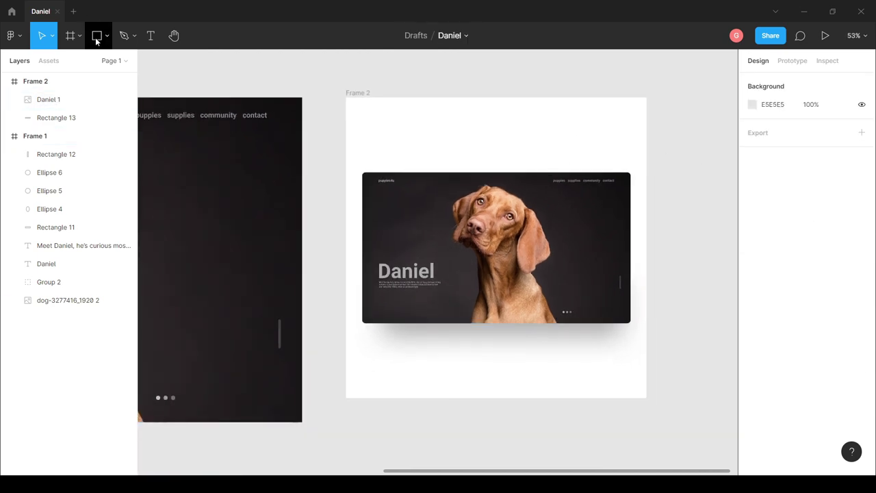
# Draw a 1000×1000 rectangle filling Frame 2 with a dark 212020 fill
pyautogui.moveTo(346, 97); pyautogui.dragTo(646, 397)
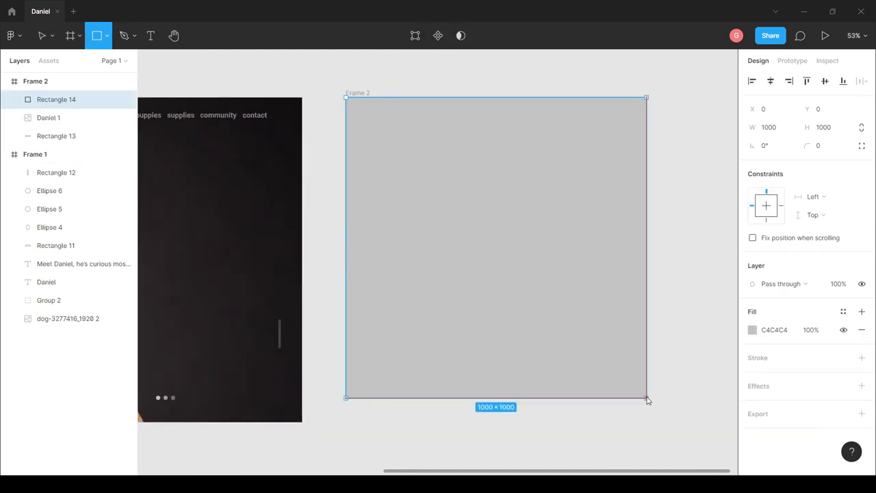
pyautogui.scroll(1, 630, 366)
pyautogui.click(787, 333)
pyautogui.write('212020')
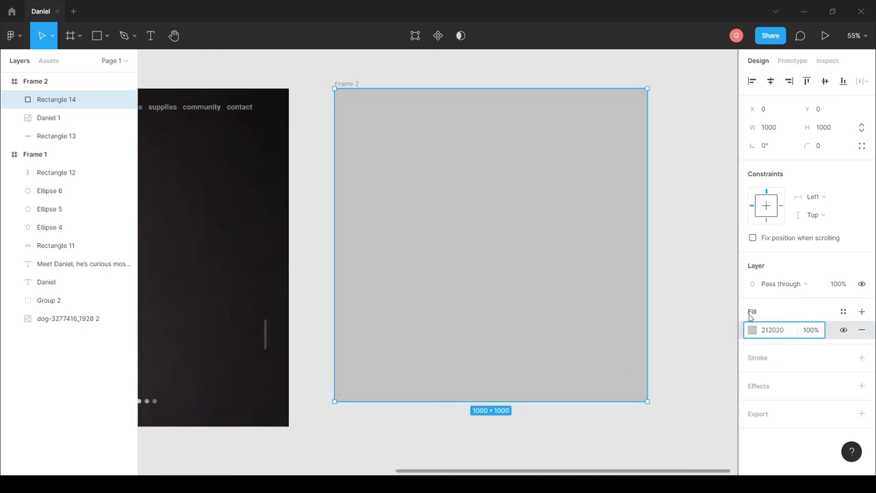
pyautogui.click(691, 294)
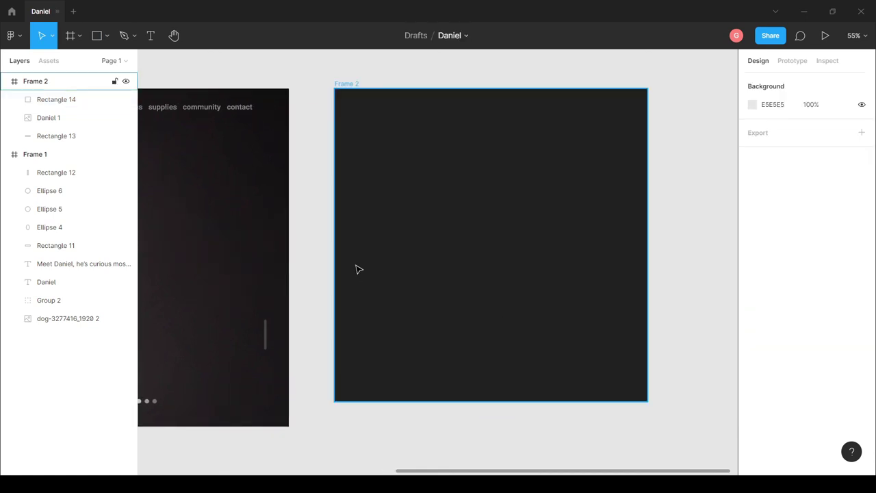
# Move Rectangle 14 to the bottom so the dark backdrop sits behind everything
pyautogui.click(60, 99)
pyautogui.moveTo(59, 99)
pyautogui.mouseDown()
pyautogui.moveTo(57, 139)
pyautogui.moveTo(59, 117)
pyautogui.mouseUp()
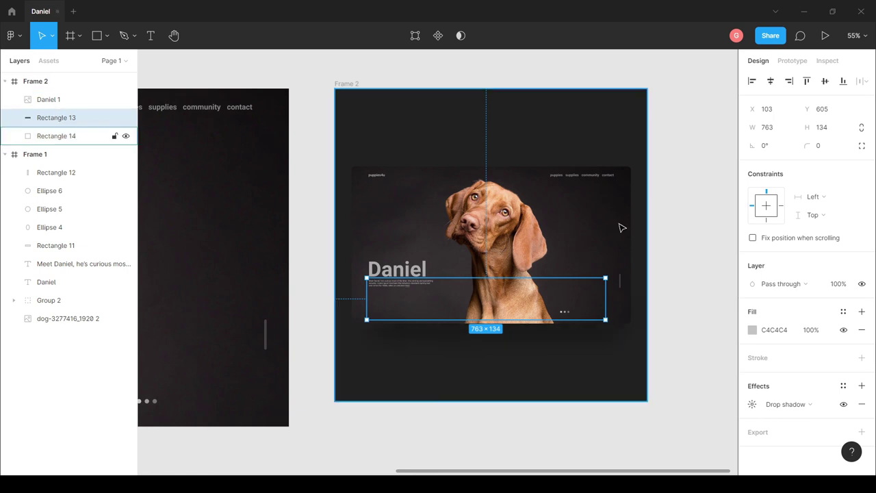
pyautogui.click(687, 240)
pyautogui.scroll(-1, 667, 199)
pyautogui.scroll(3, 698, 92)
# Rename Frame 2 to 'Insta Mockup'
pyautogui.click(308, 98)
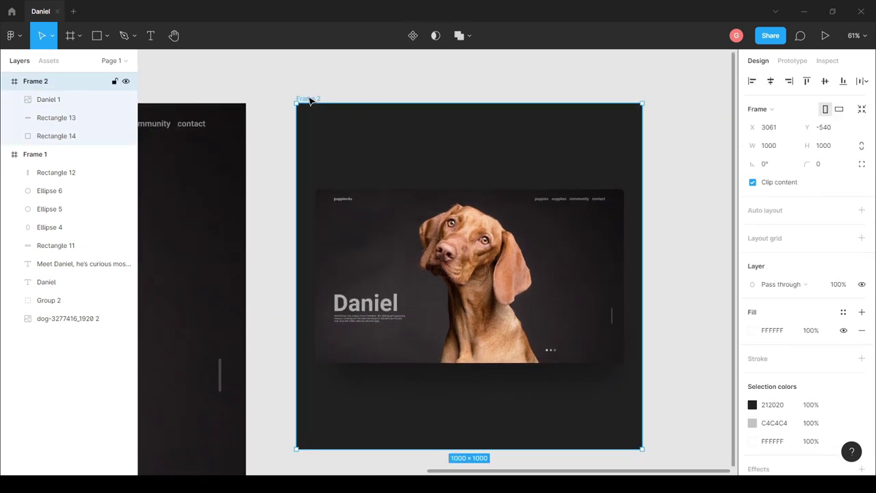
pyautogui.doubleClick(312, 99)
pyautogui.write('Insta Mockup')
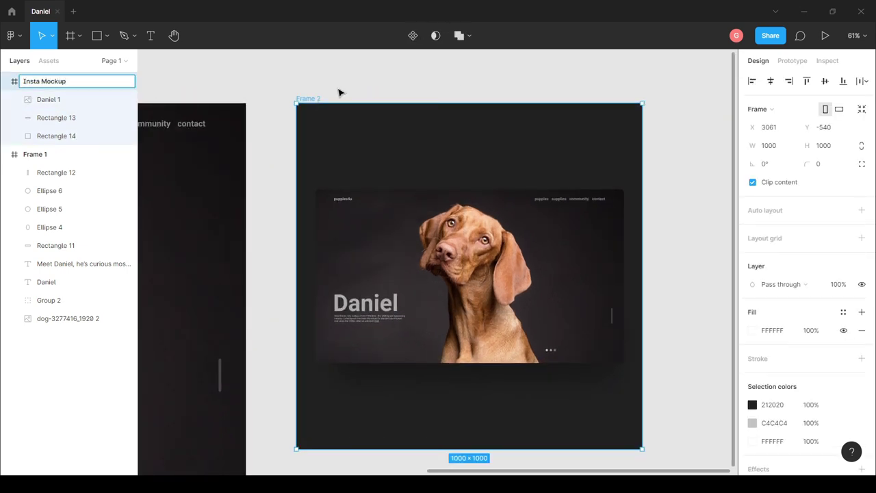
pyautogui.click(340, 92)
pyautogui.click(313, 99)
# Export the Insta Mockup frame as a 4x PNG and save the file
pyautogui.scroll(-2, 808, 438)
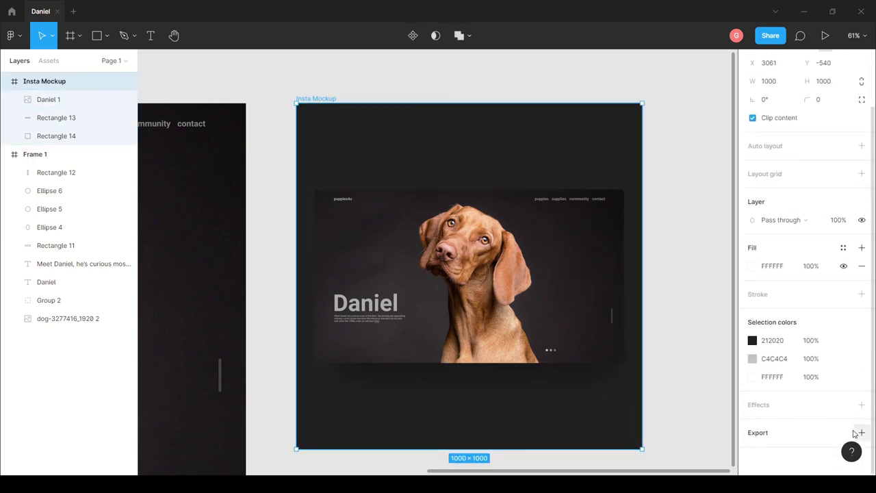
pyautogui.scroll(-2, 764, 418)
pyautogui.click(751, 386)
pyautogui.click(763, 424)
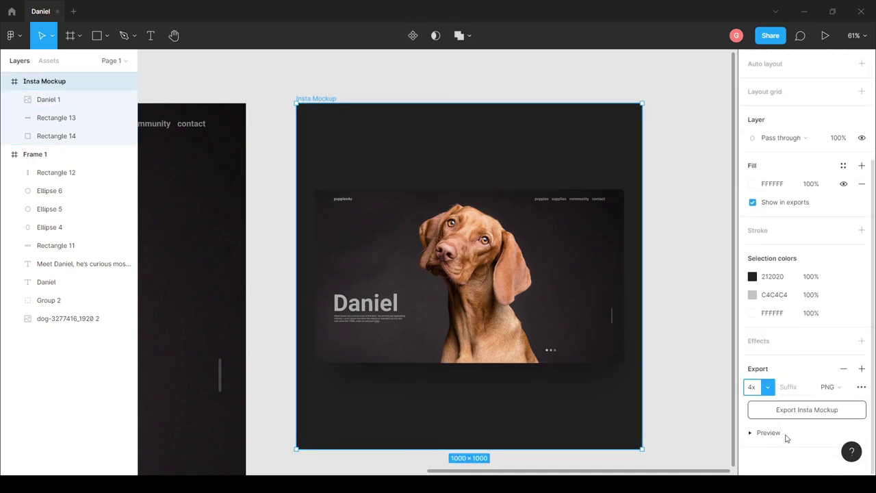
pyautogui.click(787, 413)
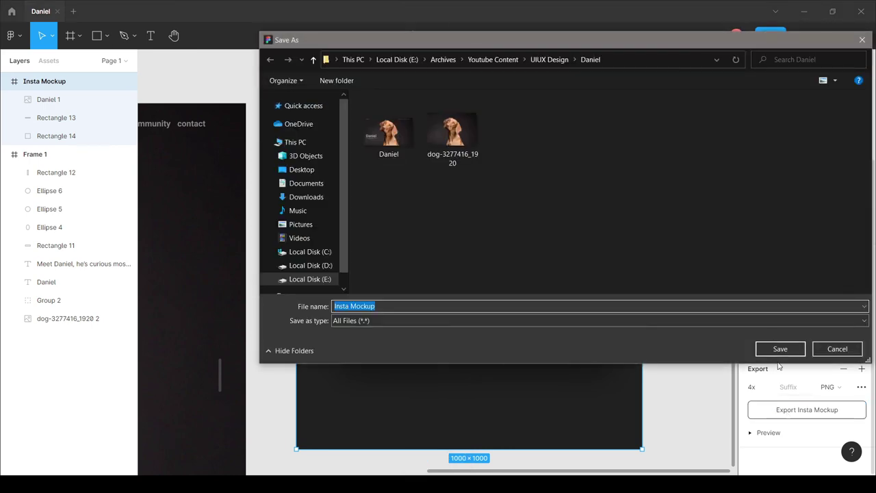
pyautogui.click(782, 349)
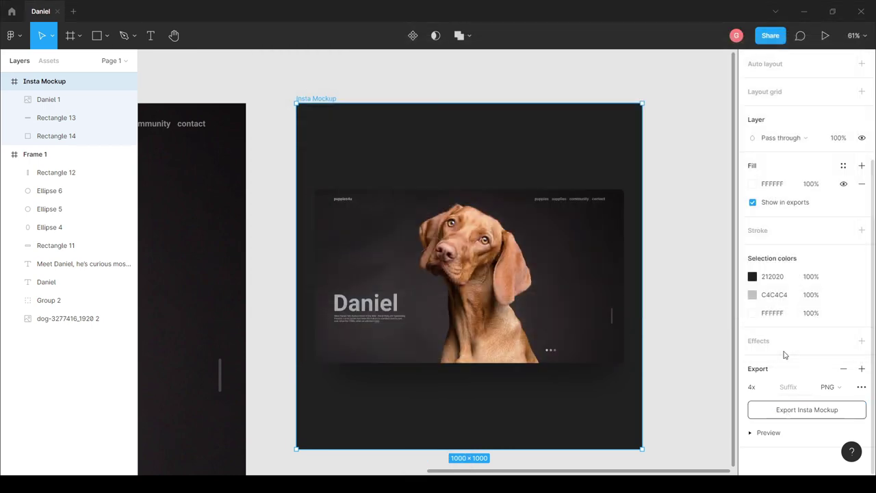
# Open the exported Insta Mockup.png in Photos
pyautogui.click(710, 278)
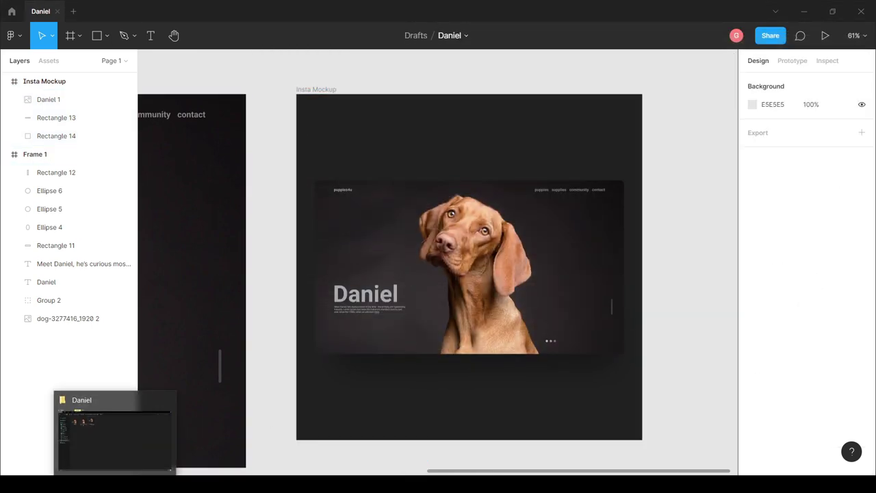
pyautogui.click(115, 432)
pyautogui.doubleClick(270, 107)
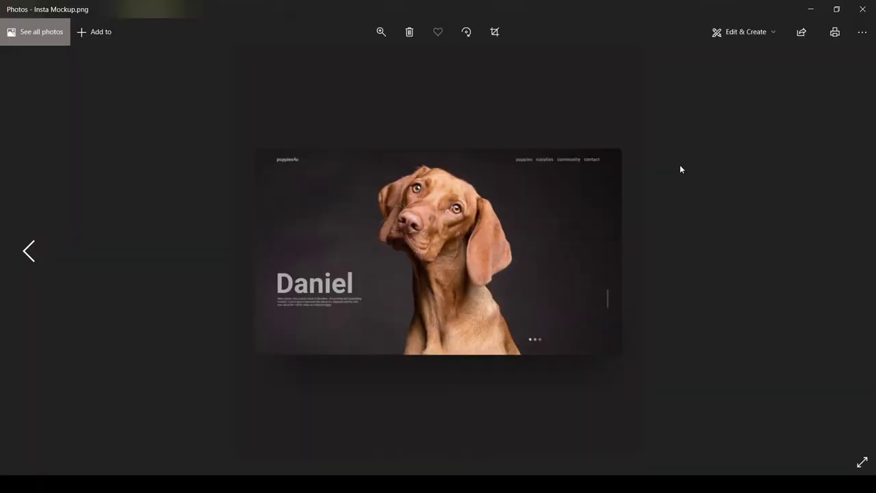